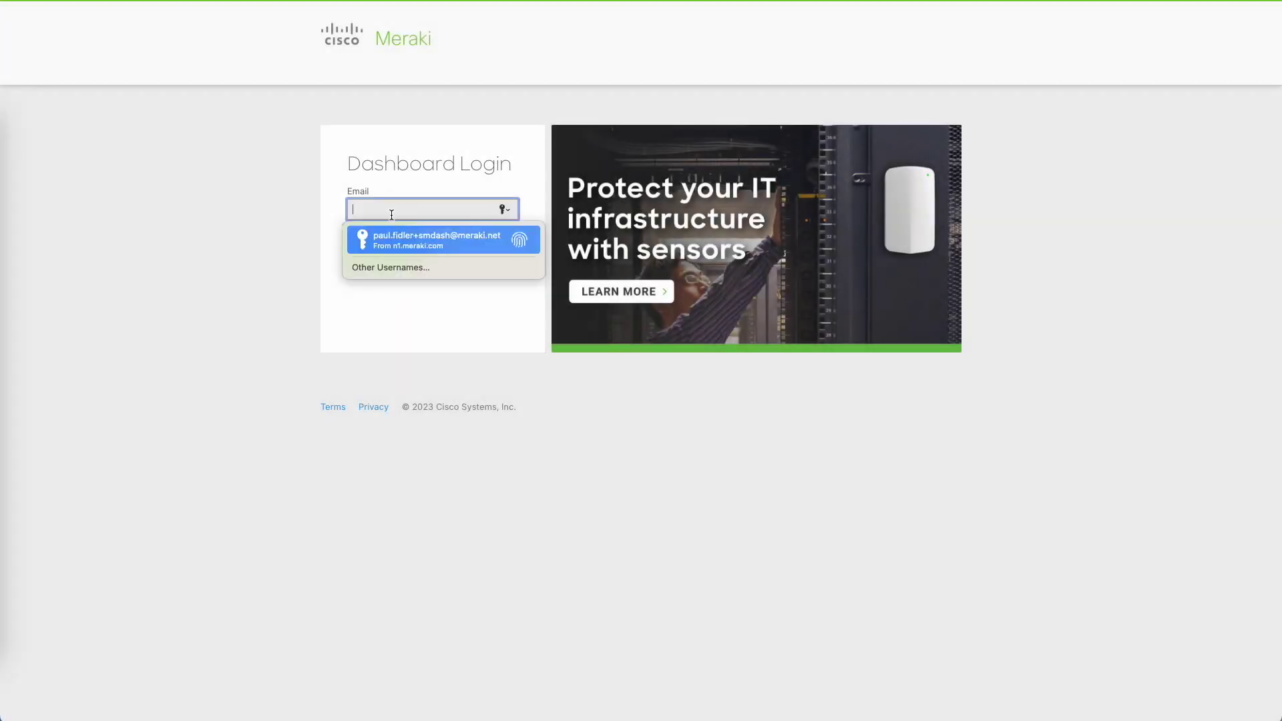
Step: Log in to the Meraki Dashboard using the saved login email
click(402, 239)
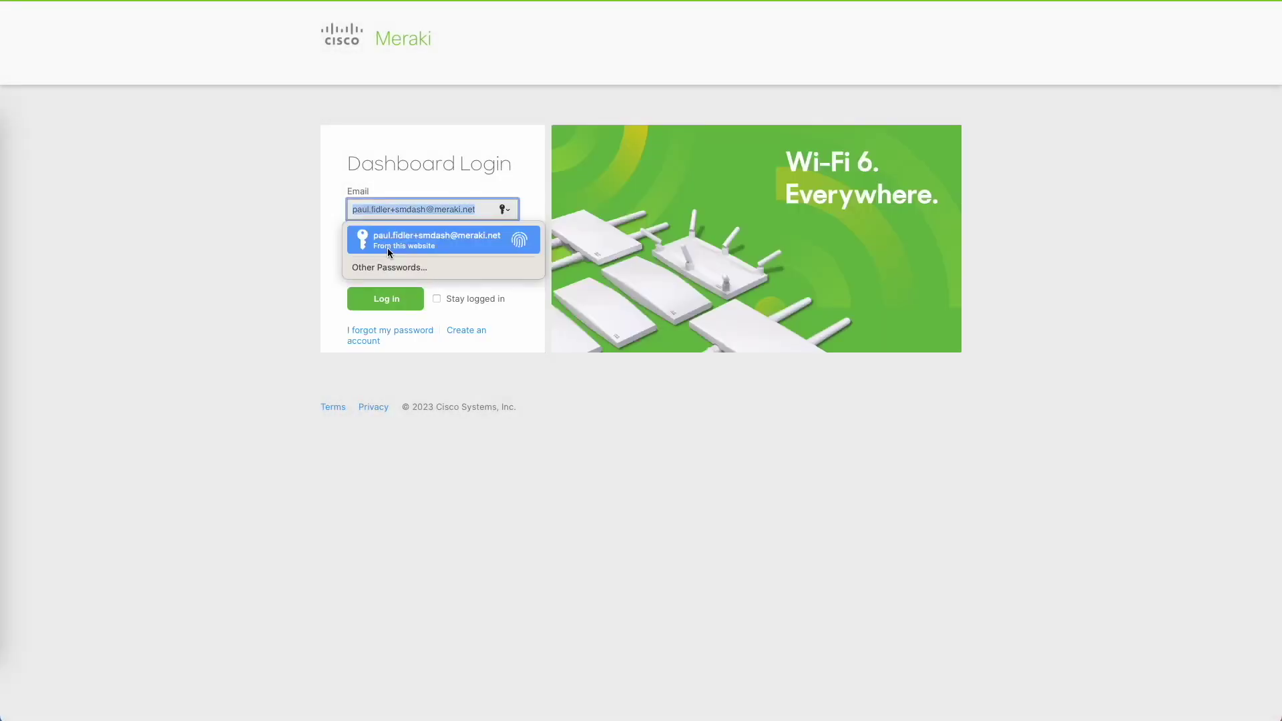
click(402, 238)
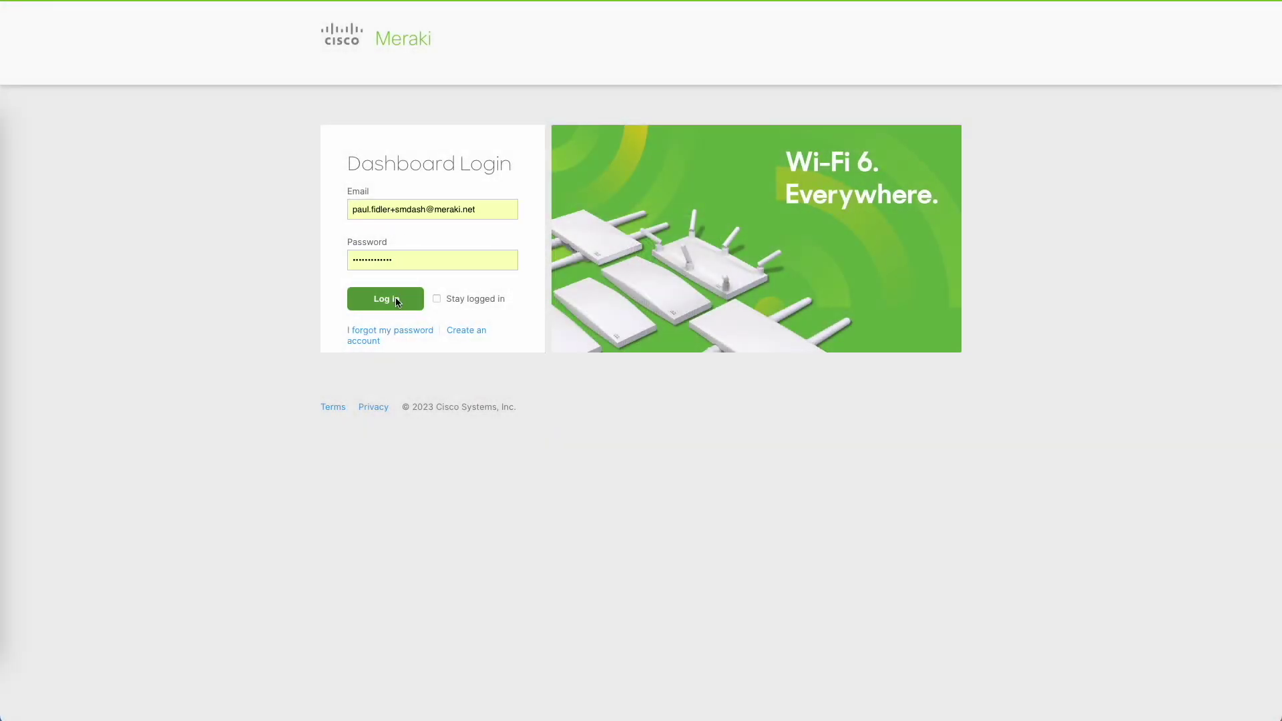
click(396, 301)
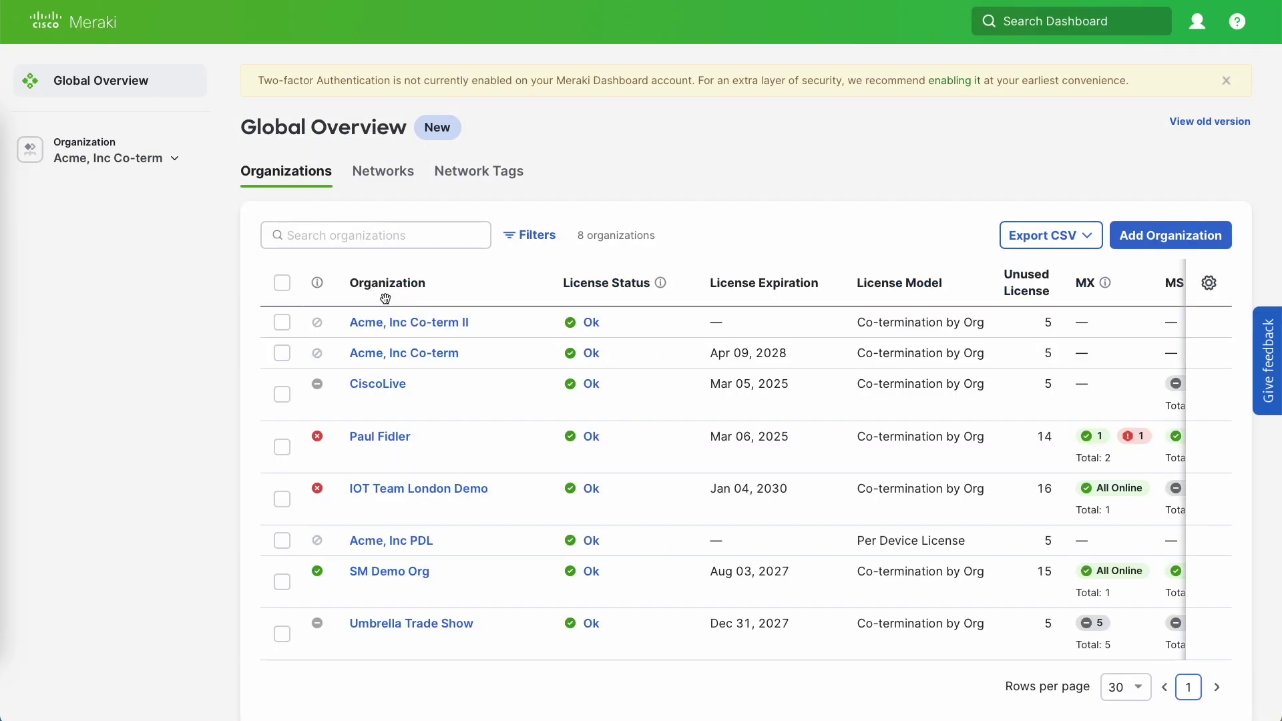
Step: Switch to the Acme, Inc Co-term organization and start a new network
click(128, 162)
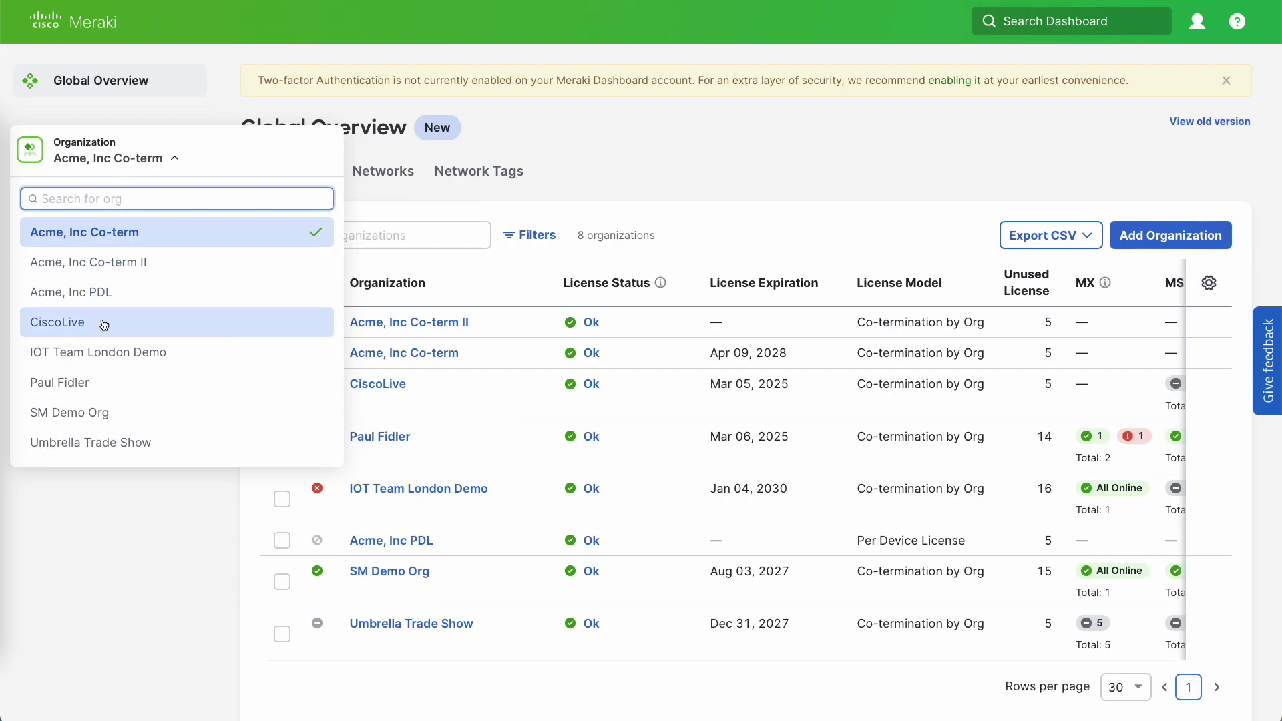
click(107, 234)
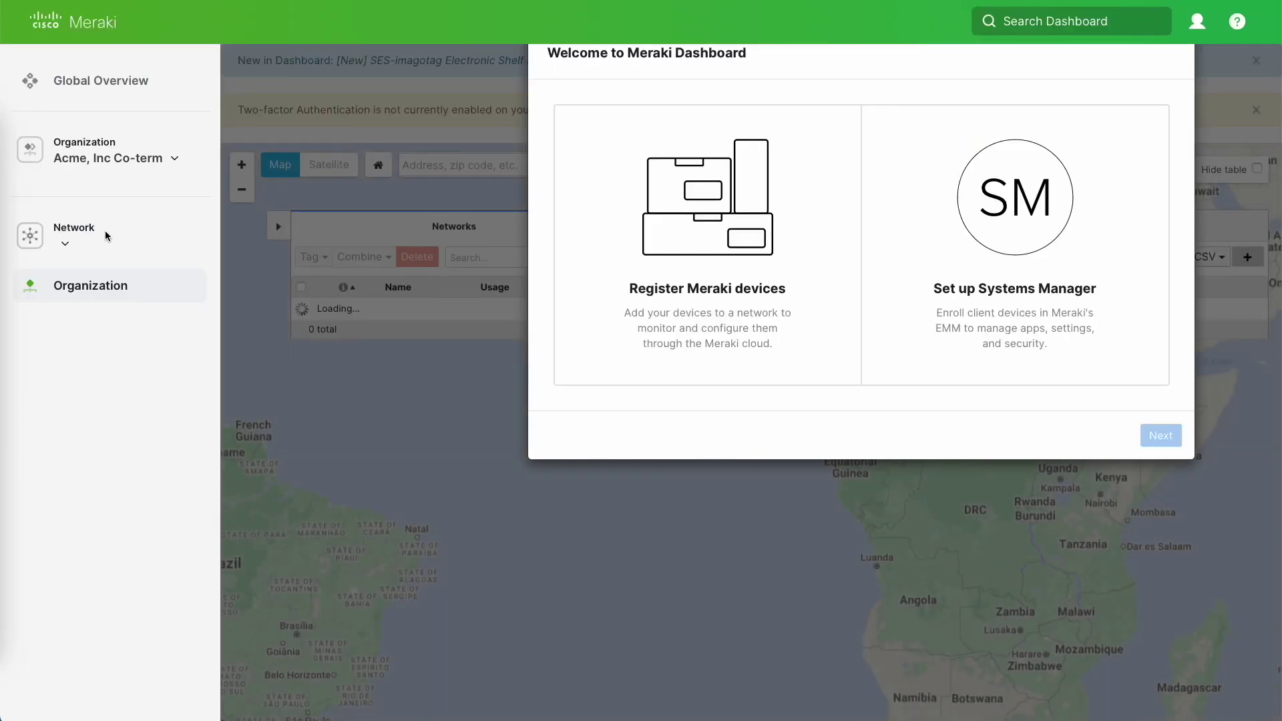
click(79, 240)
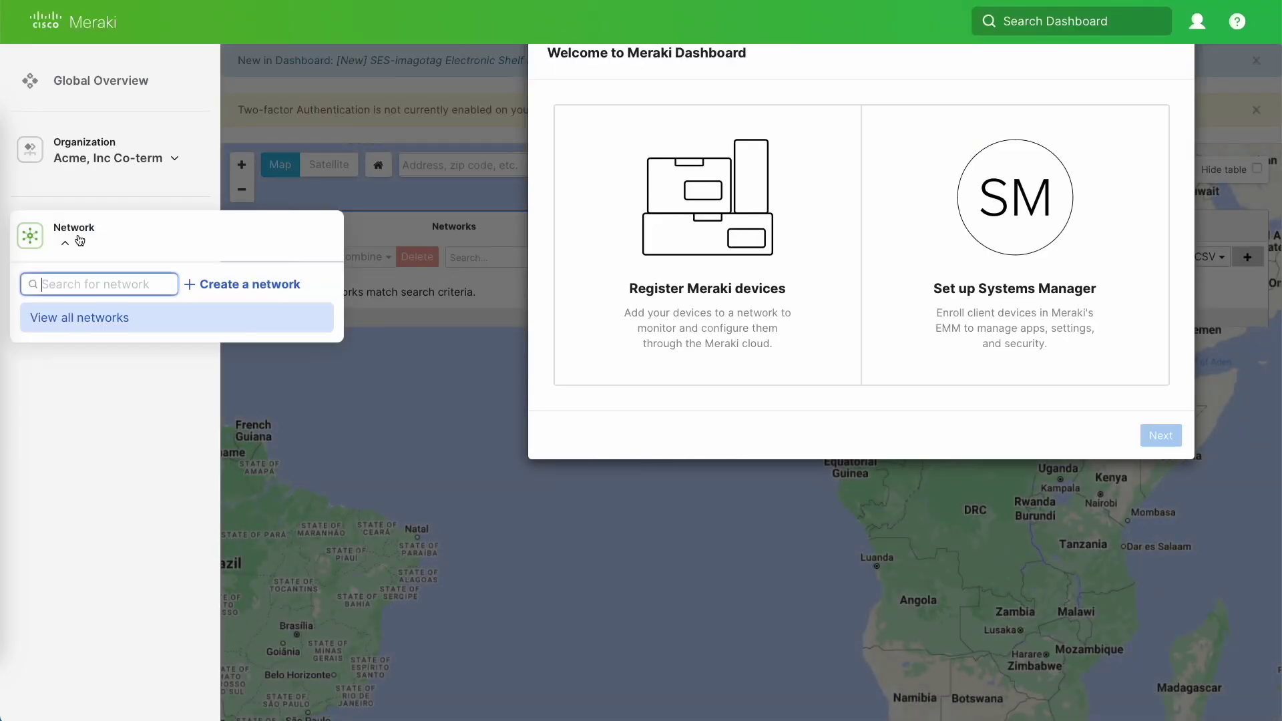
click(223, 286)
Step: Name the network 'SM Network', set its type to EMM (Systems manager), and create it
click(481, 320)
text(S)
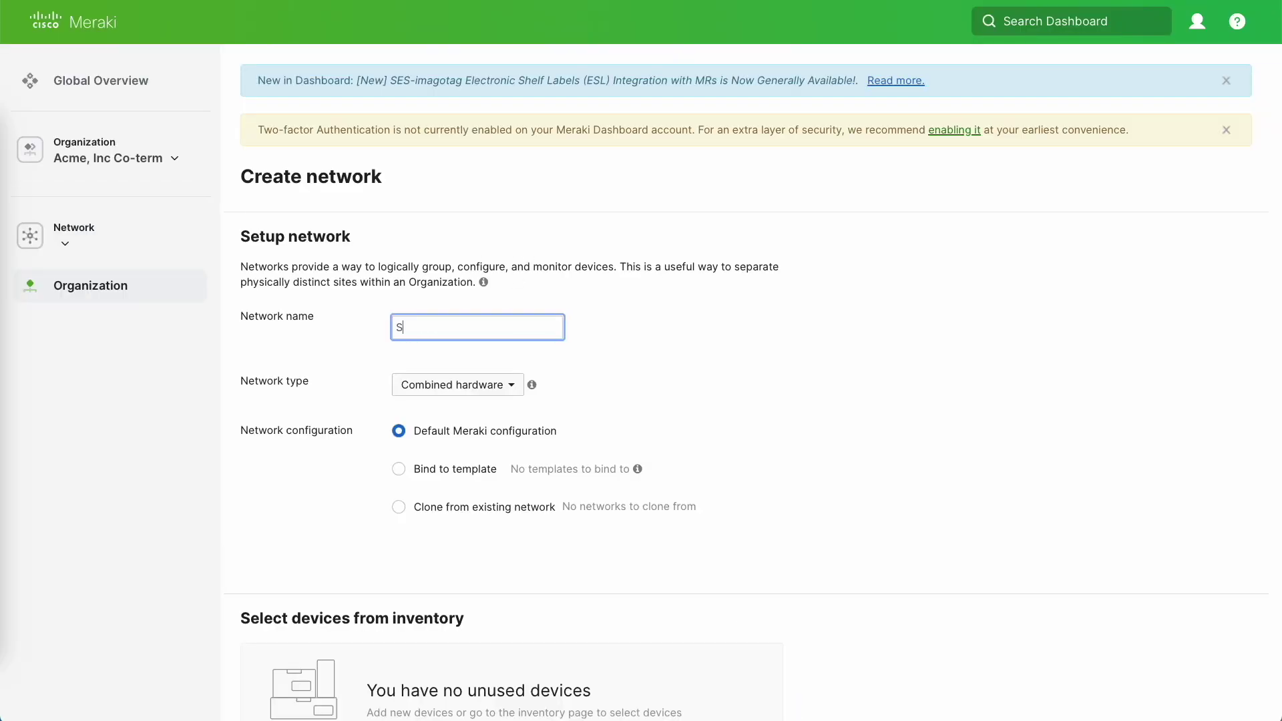
text(M Network)
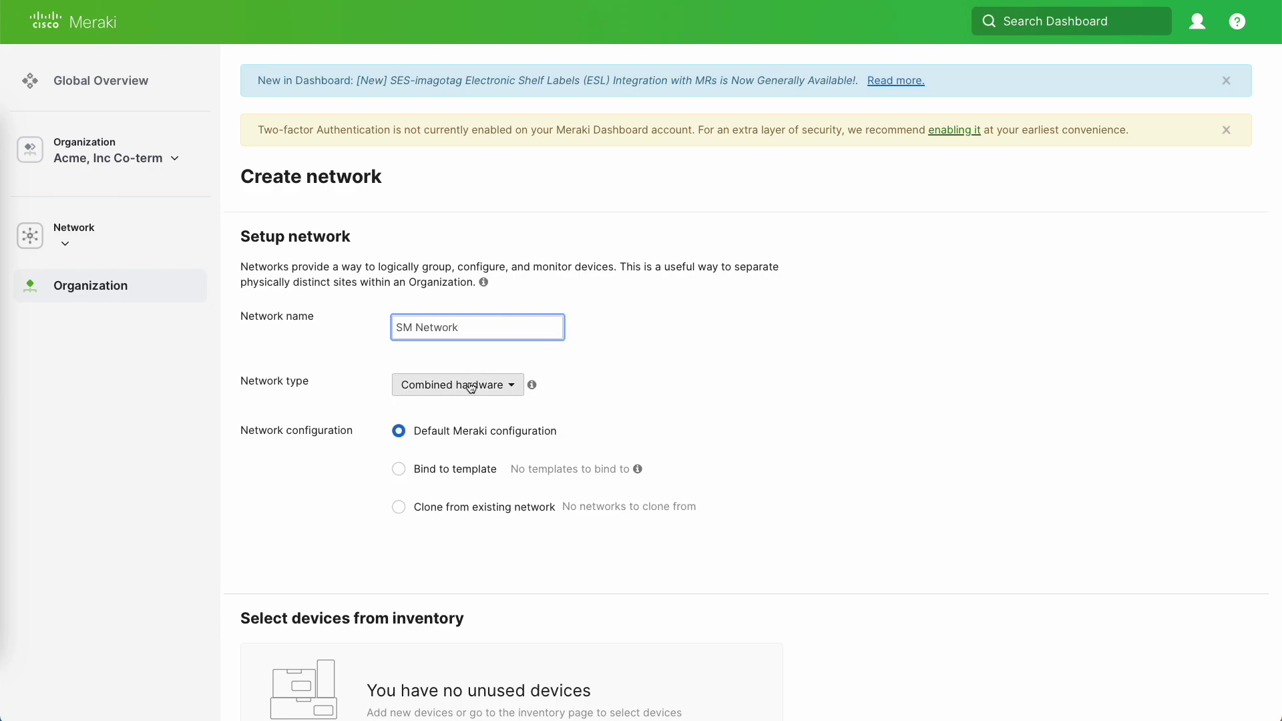
click(468, 386)
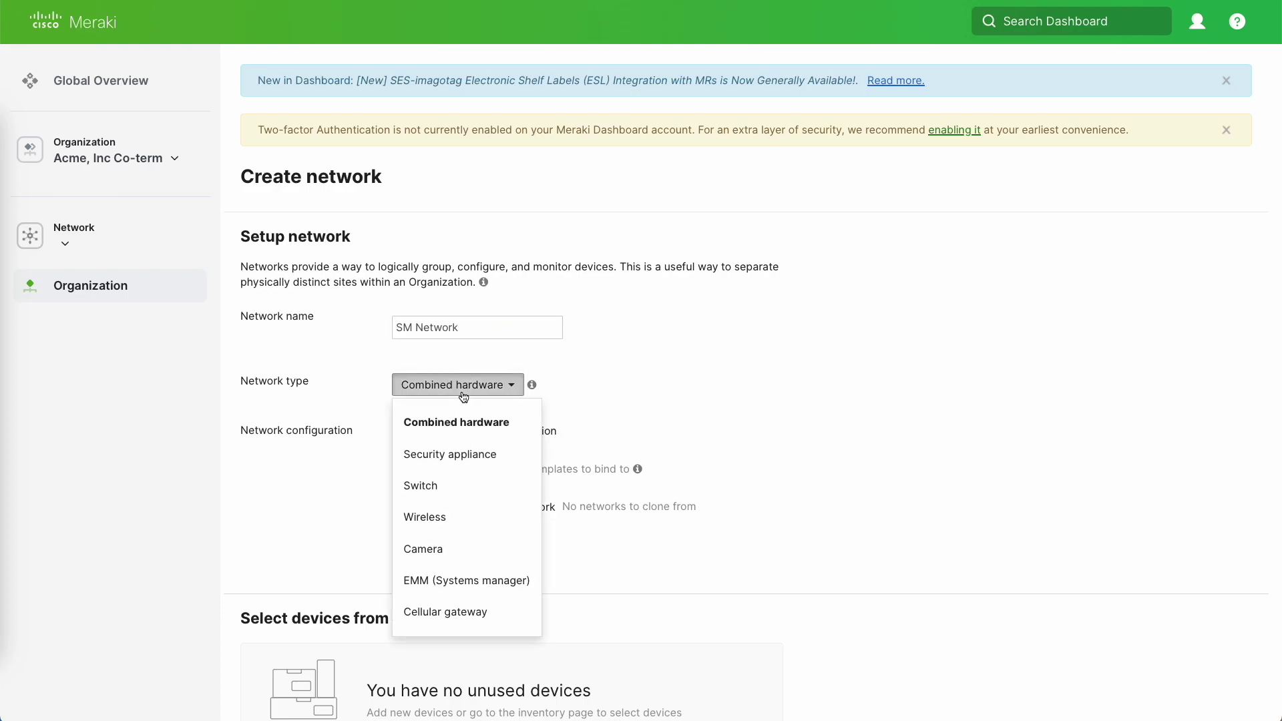
click(450, 586)
scroll(767, 514, down, 3)
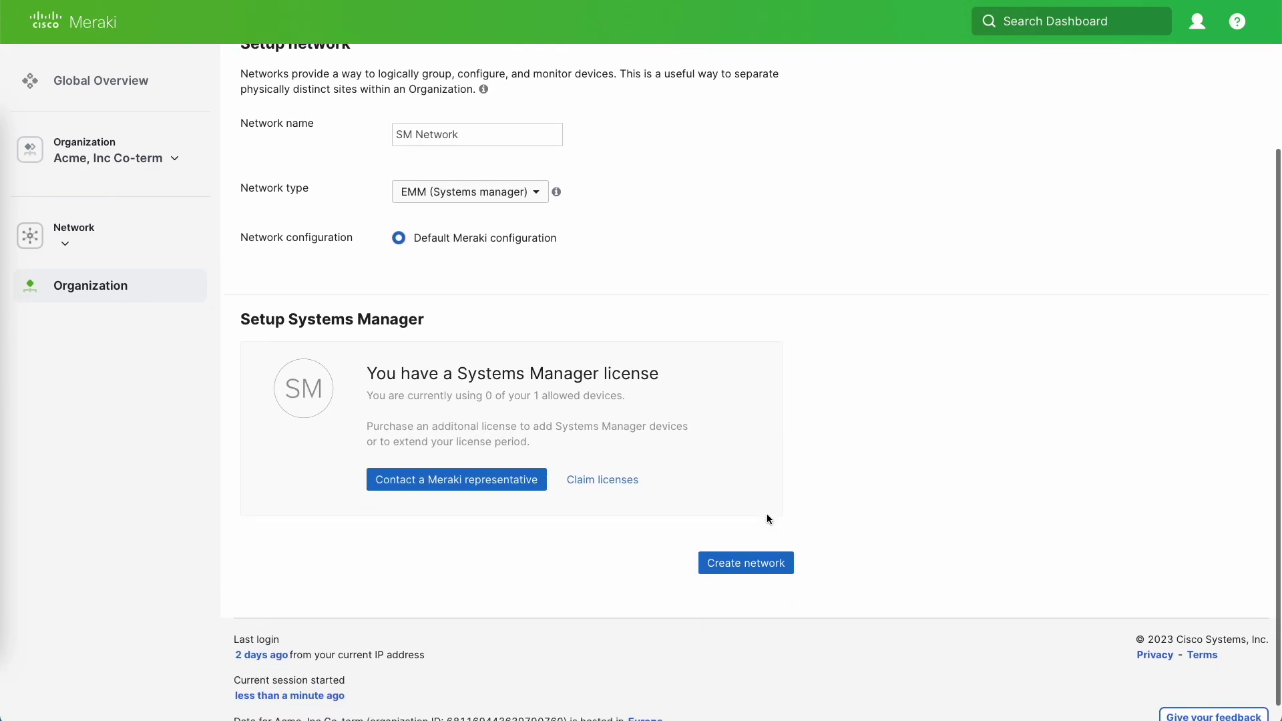
click(755, 544)
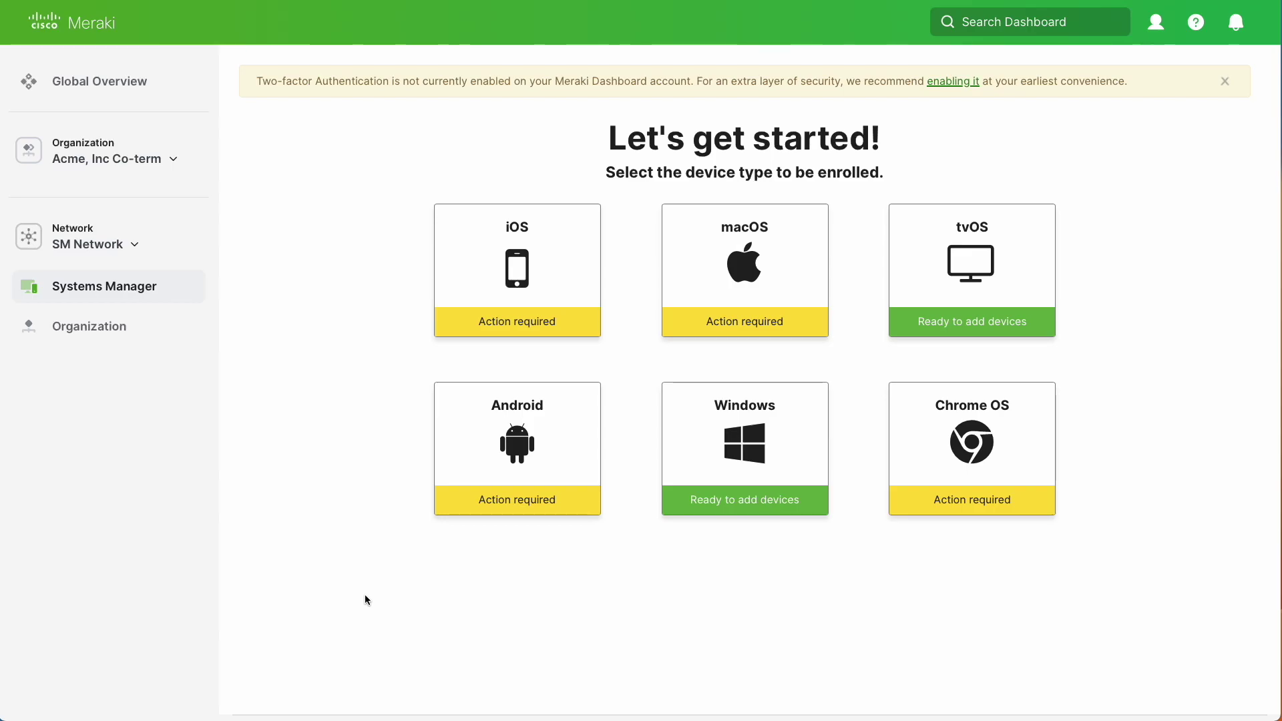
Step: In Organization MDM settings, get the Android Enterprise signup URL and continue to Google
mouse_move(123, 327)
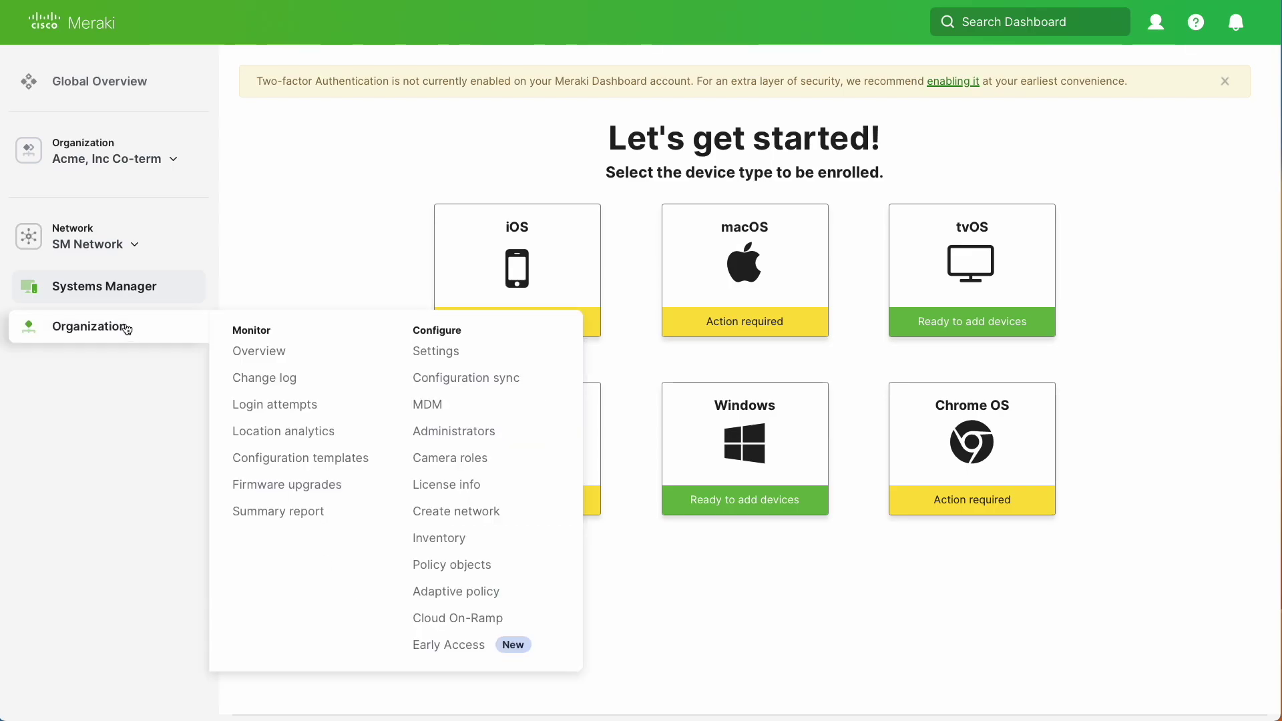
click(448, 405)
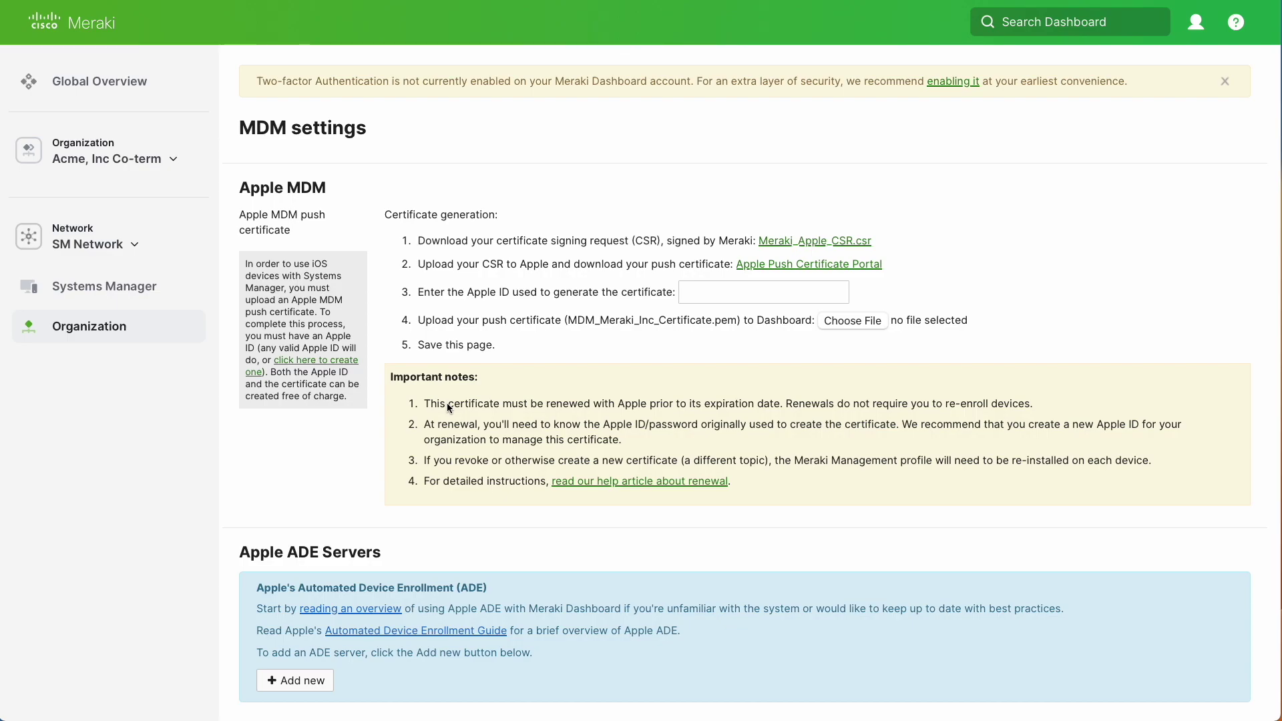
scroll(417, 466, down, 8)
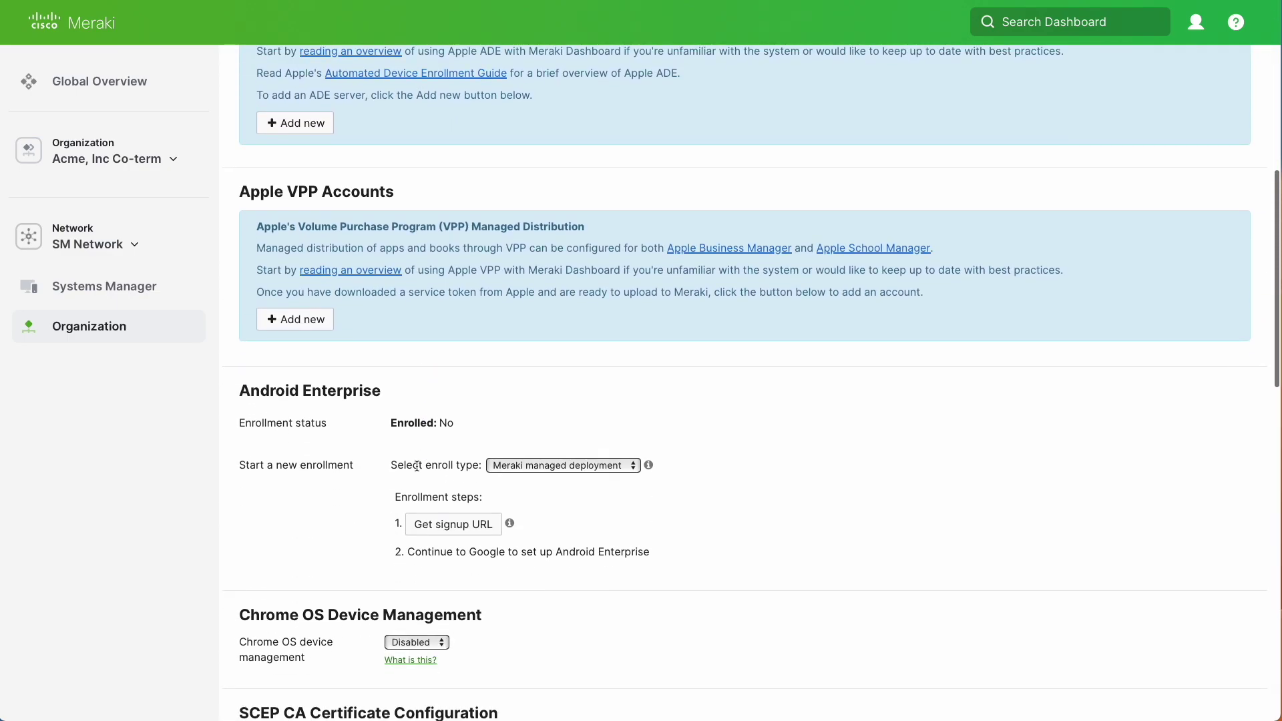
click(440, 531)
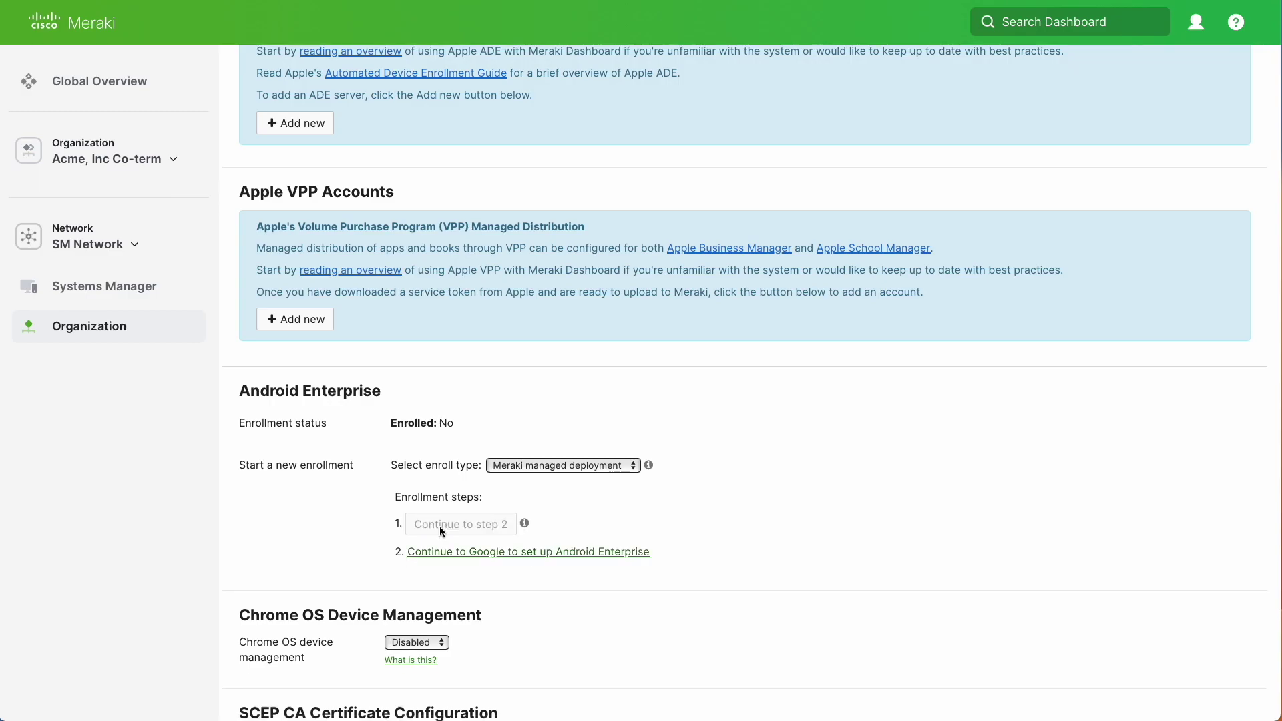
click(457, 553)
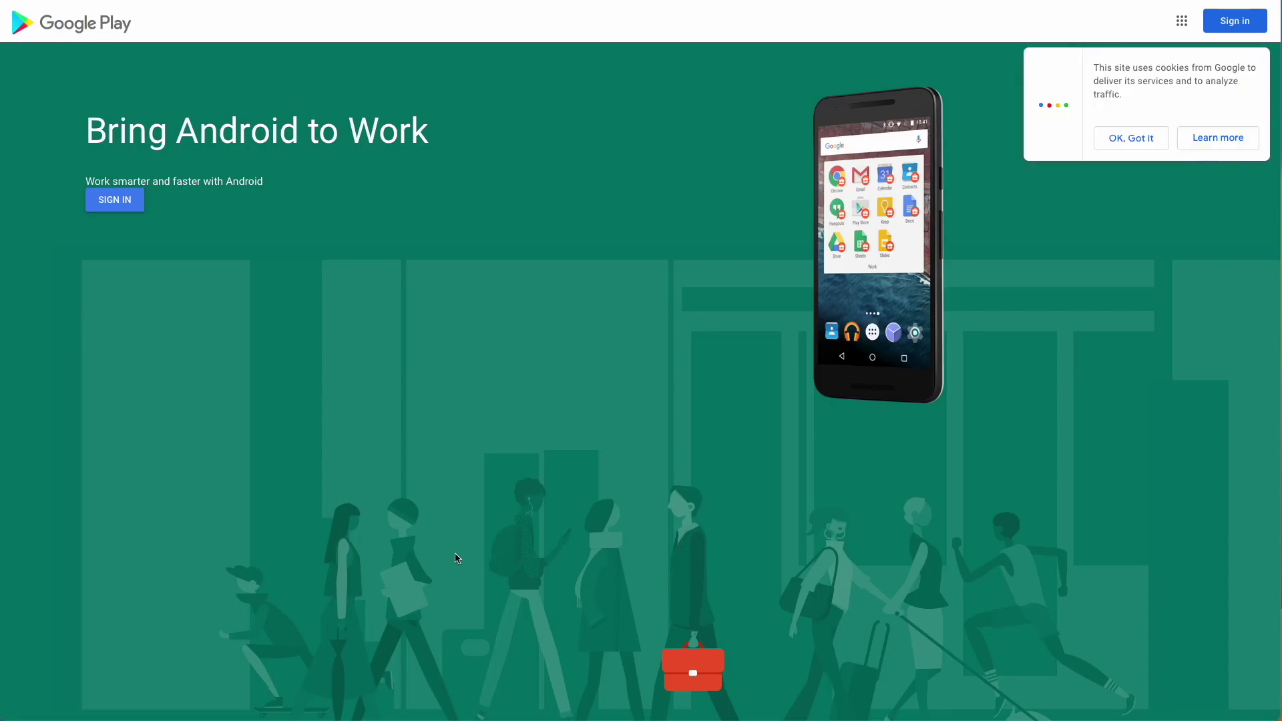
Step: Dismiss the cookie notice, sign in with the work Google account, and complete sign-up
click(1132, 140)
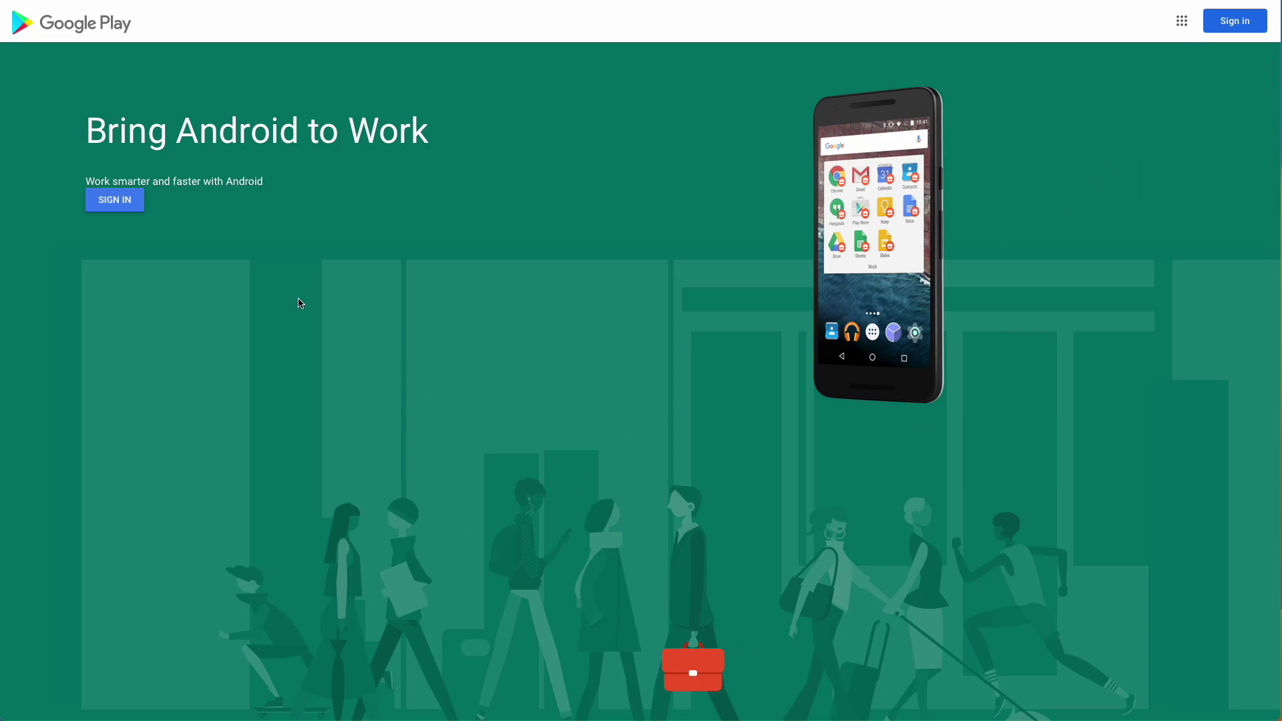
click(100, 199)
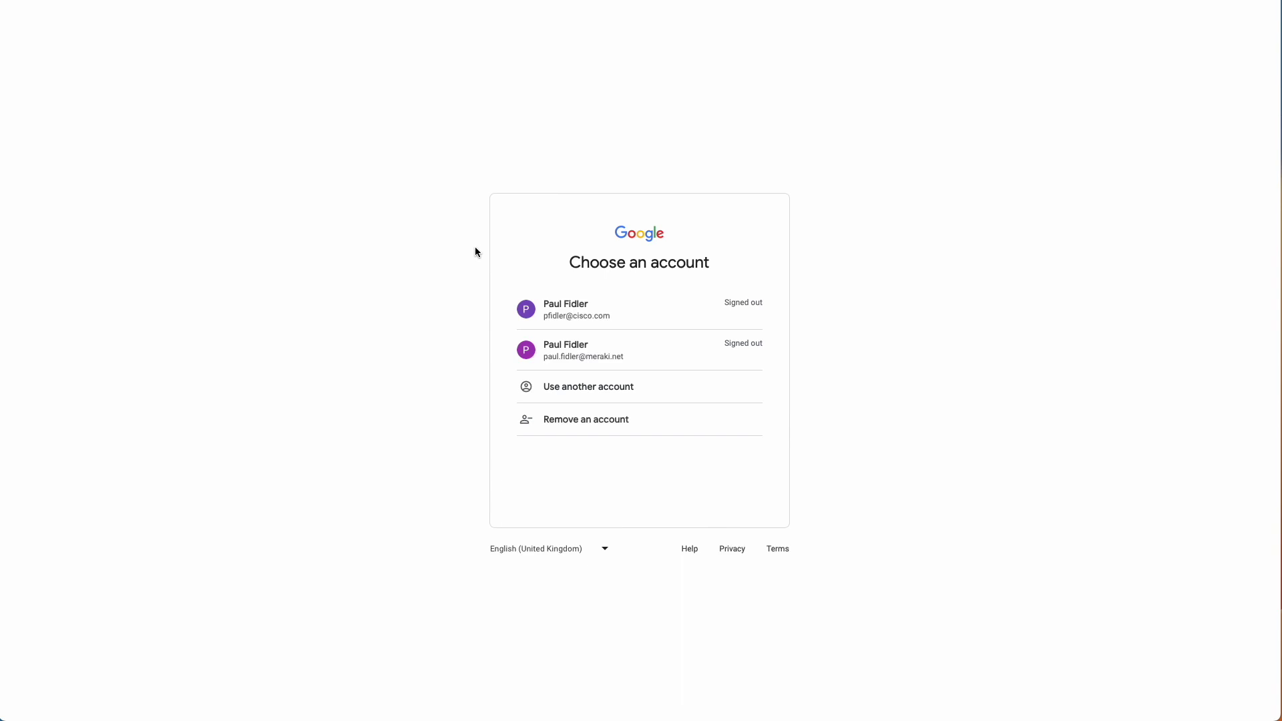
click(572, 311)
text(•)
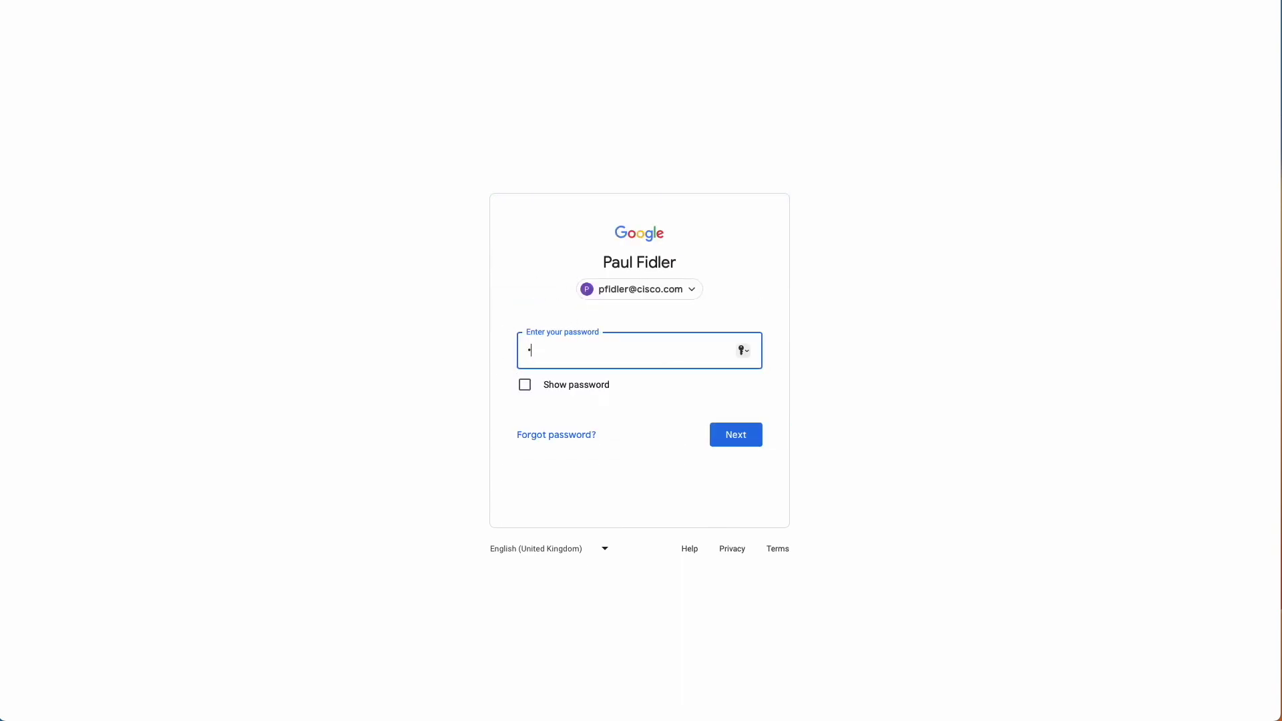
text(•••••••••)
click(736, 433)
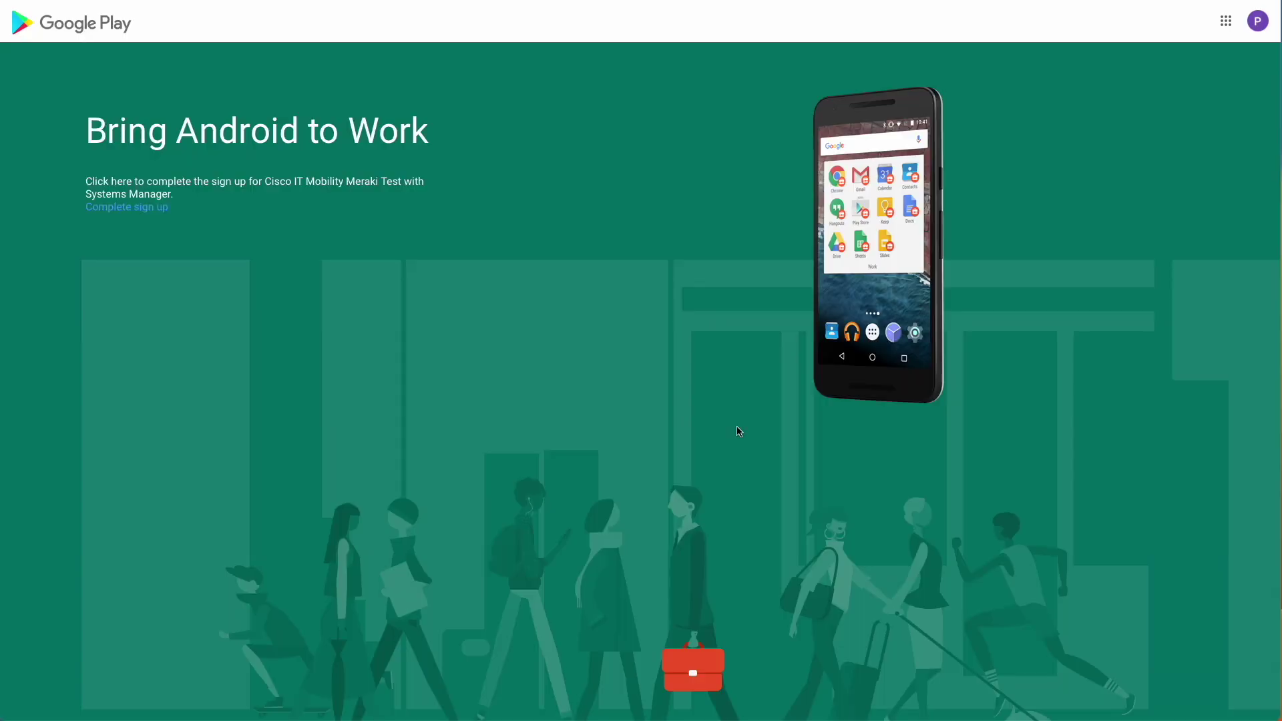
click(132, 209)
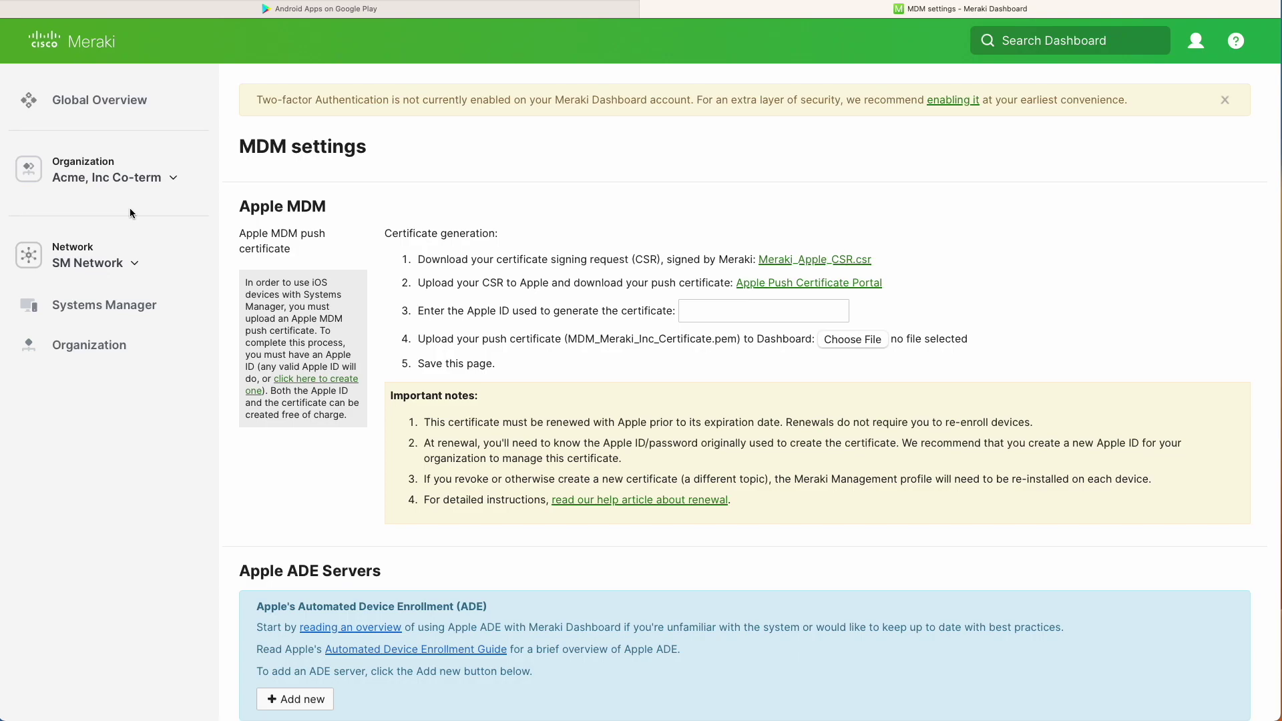
Step: Download the Meraki_Apple_CSR.csr signing request from MDM settings and allow the download
scroll(594, 278, down, 3)
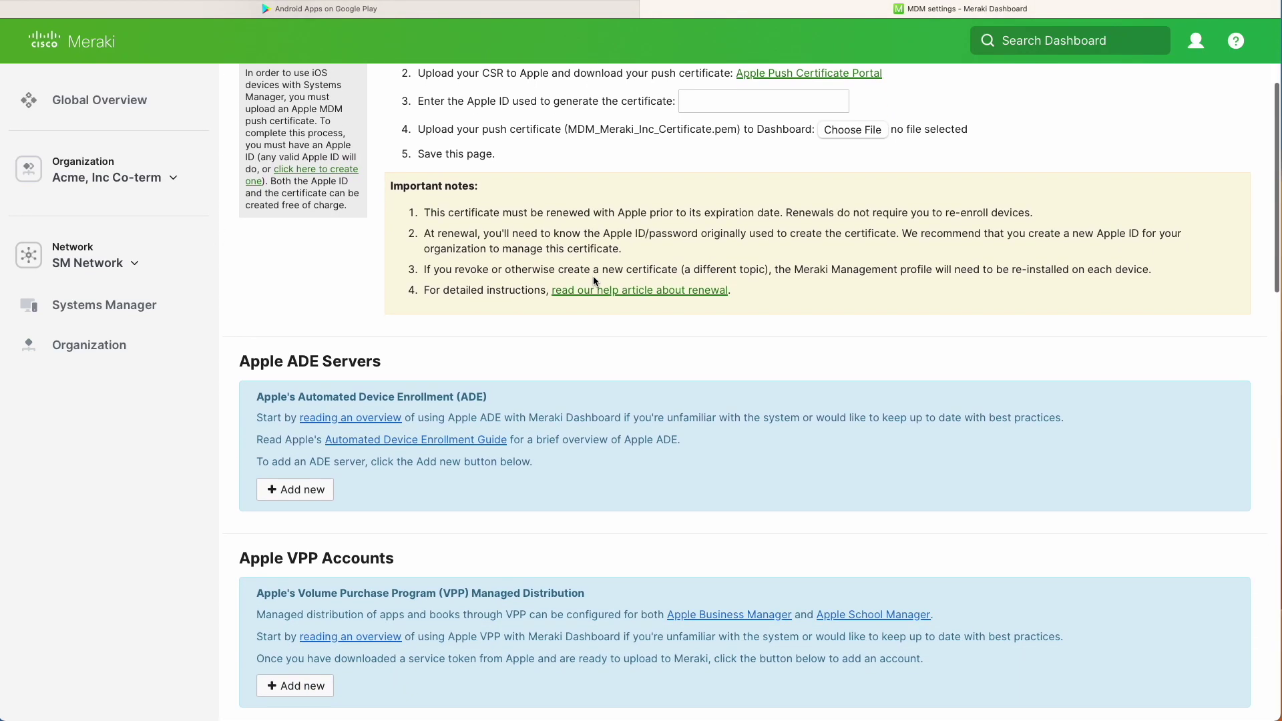
scroll(593, 275, down, 5)
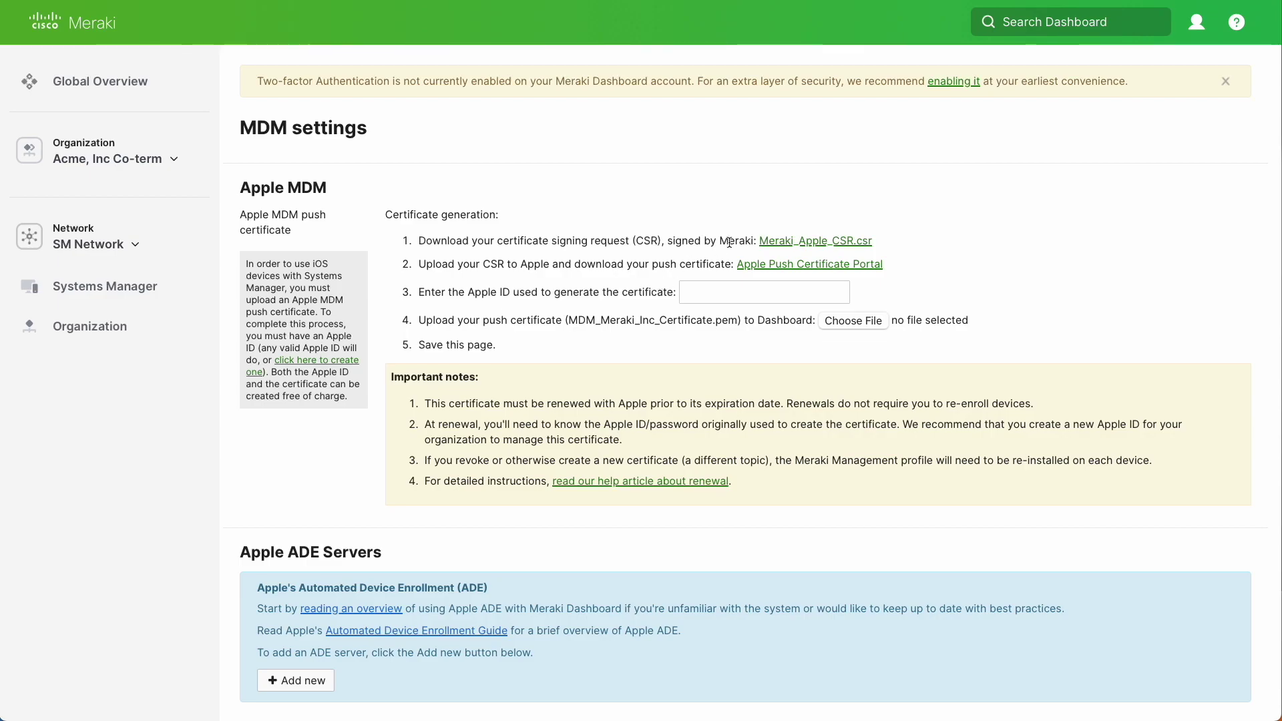
click(788, 241)
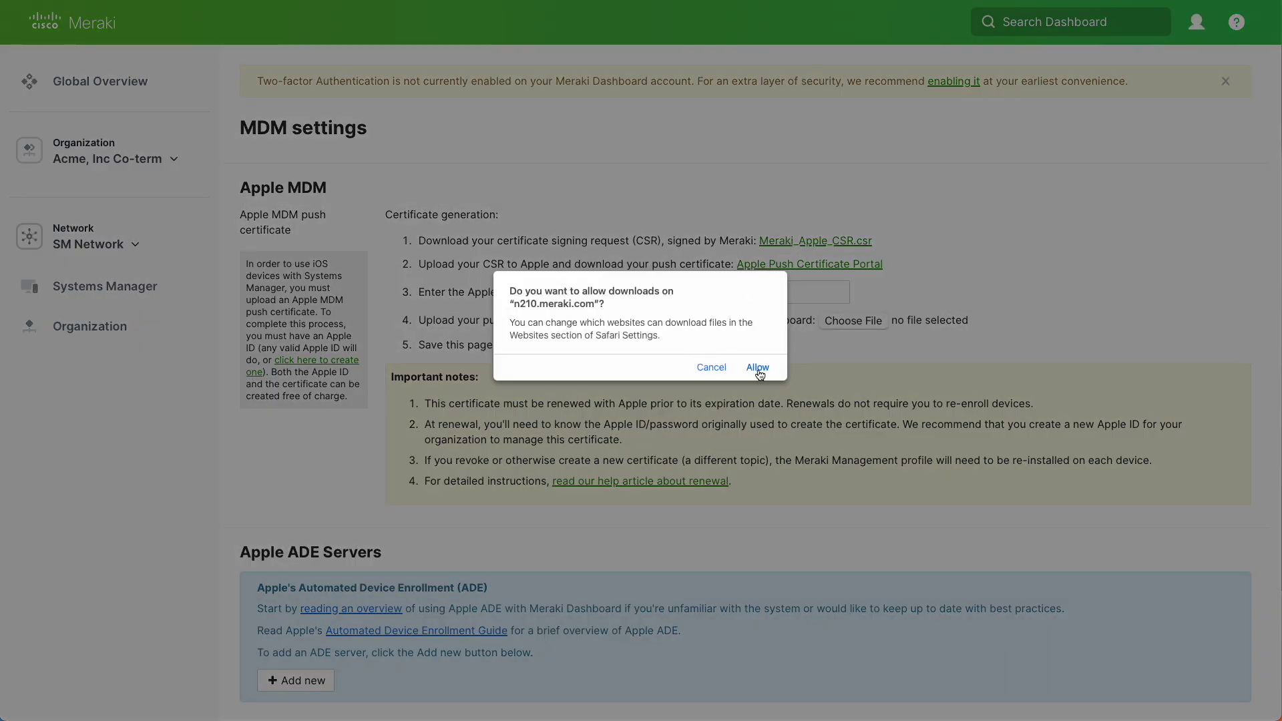
click(757, 368)
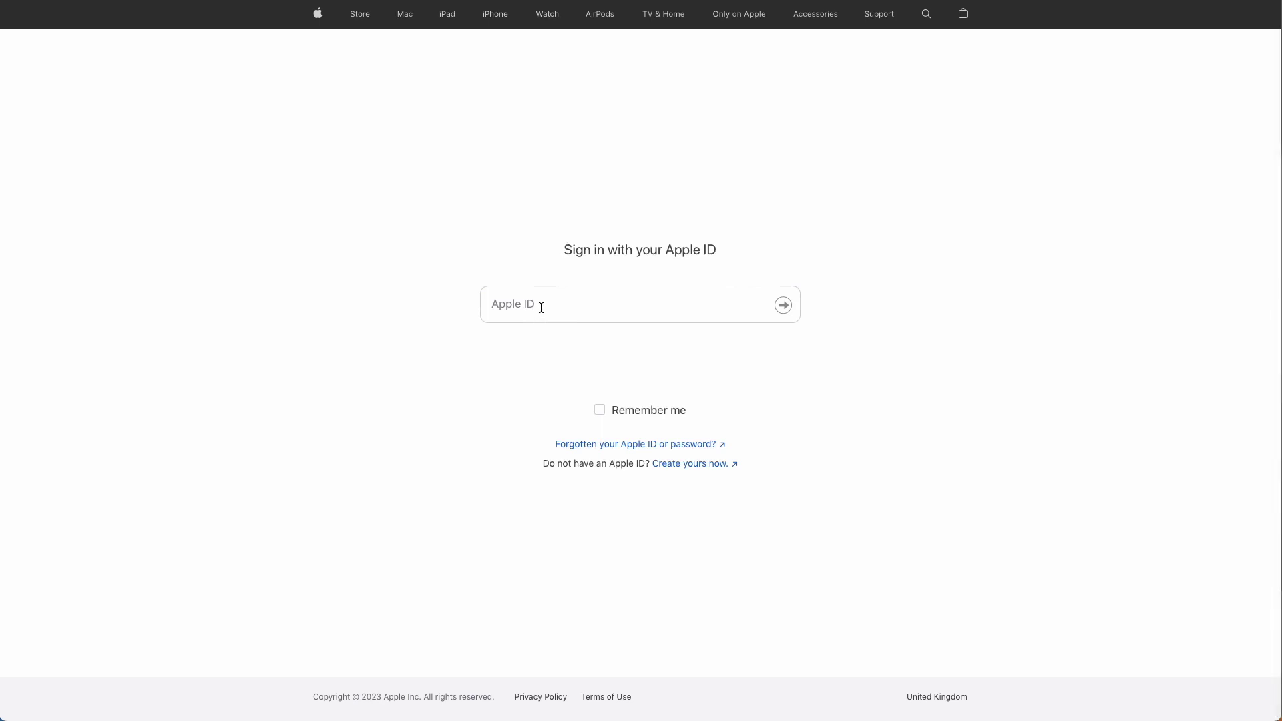
Step: Sign in with the Apple ID, password and two-factor code, declining to save the password
click(541, 308)
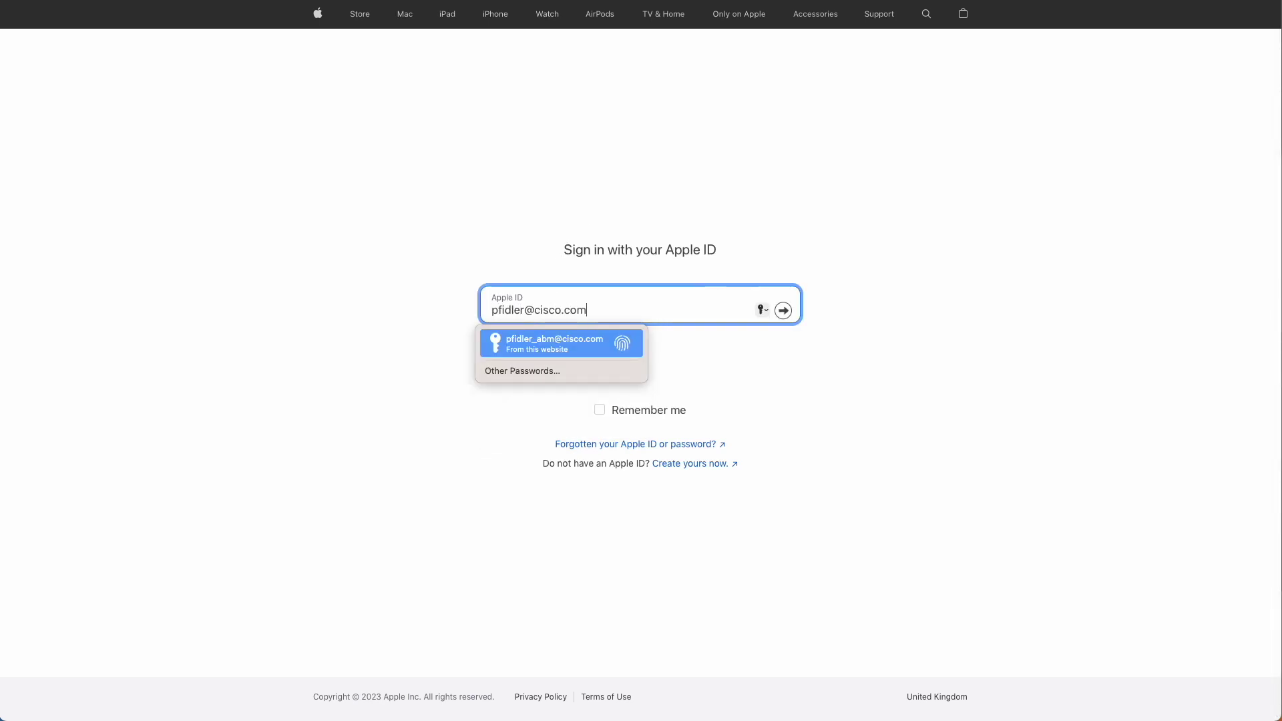
key(Return)
key(Escape)
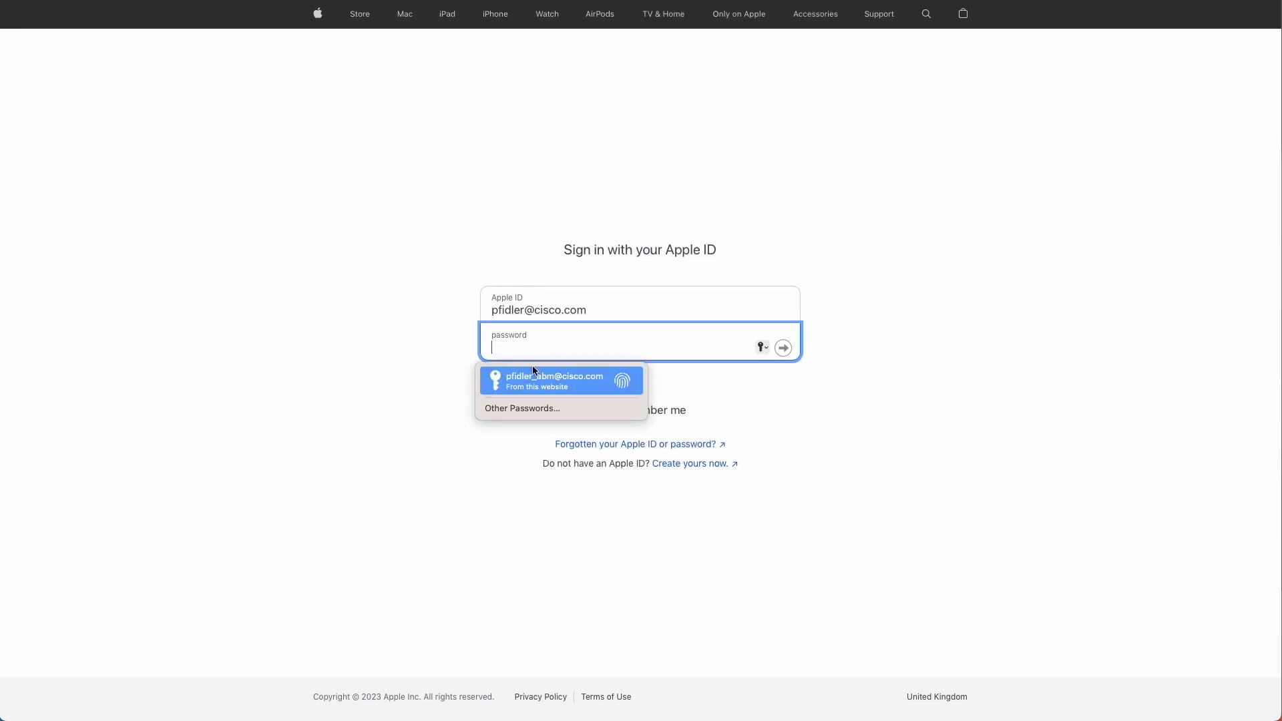
key(Return)
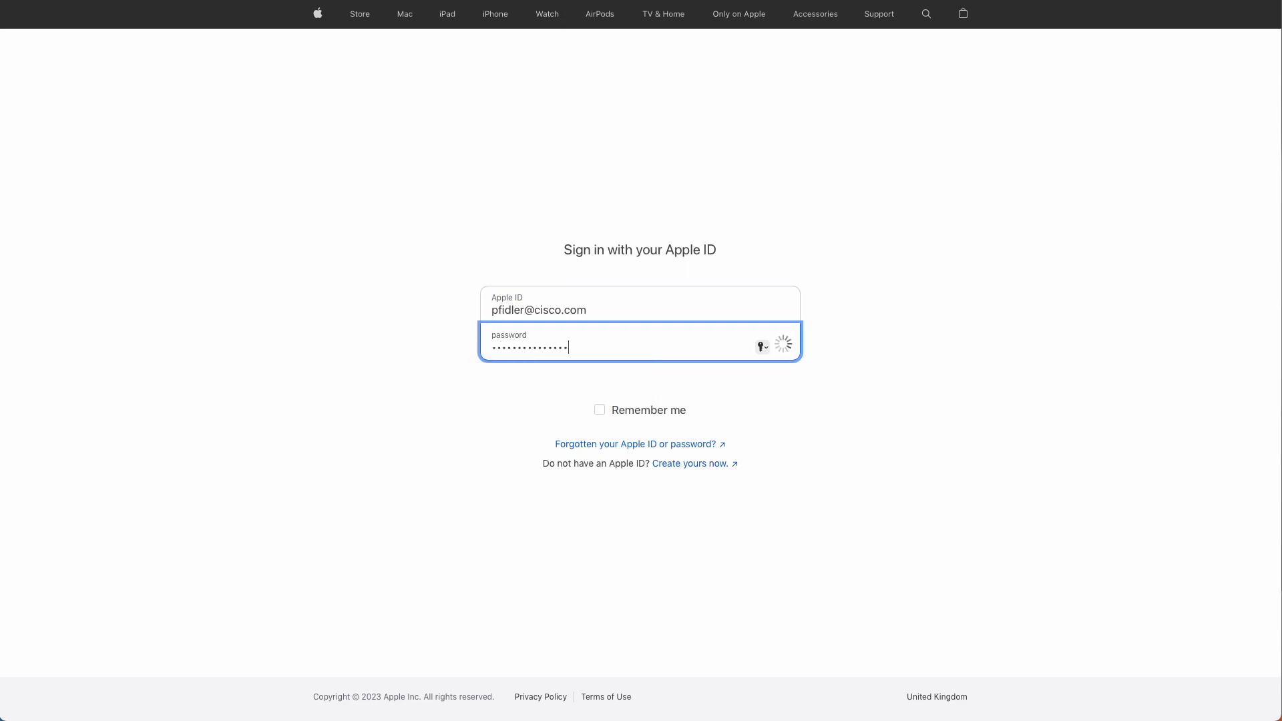
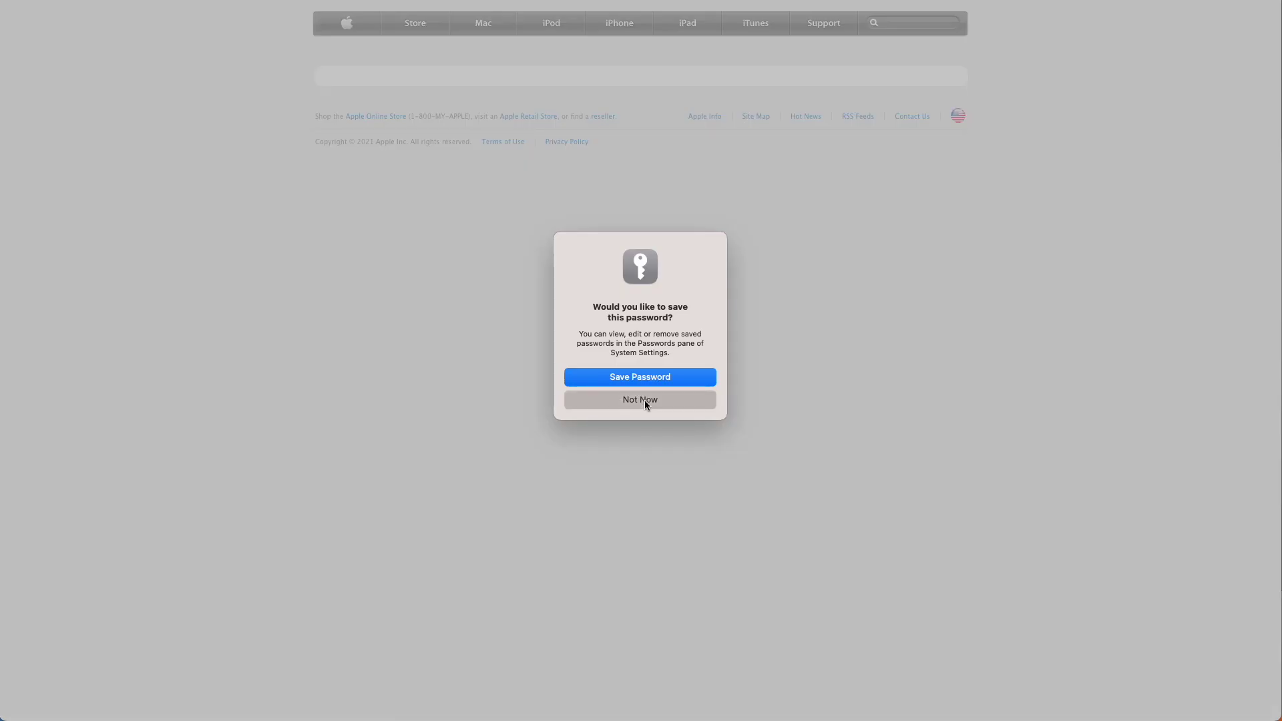
click(644, 400)
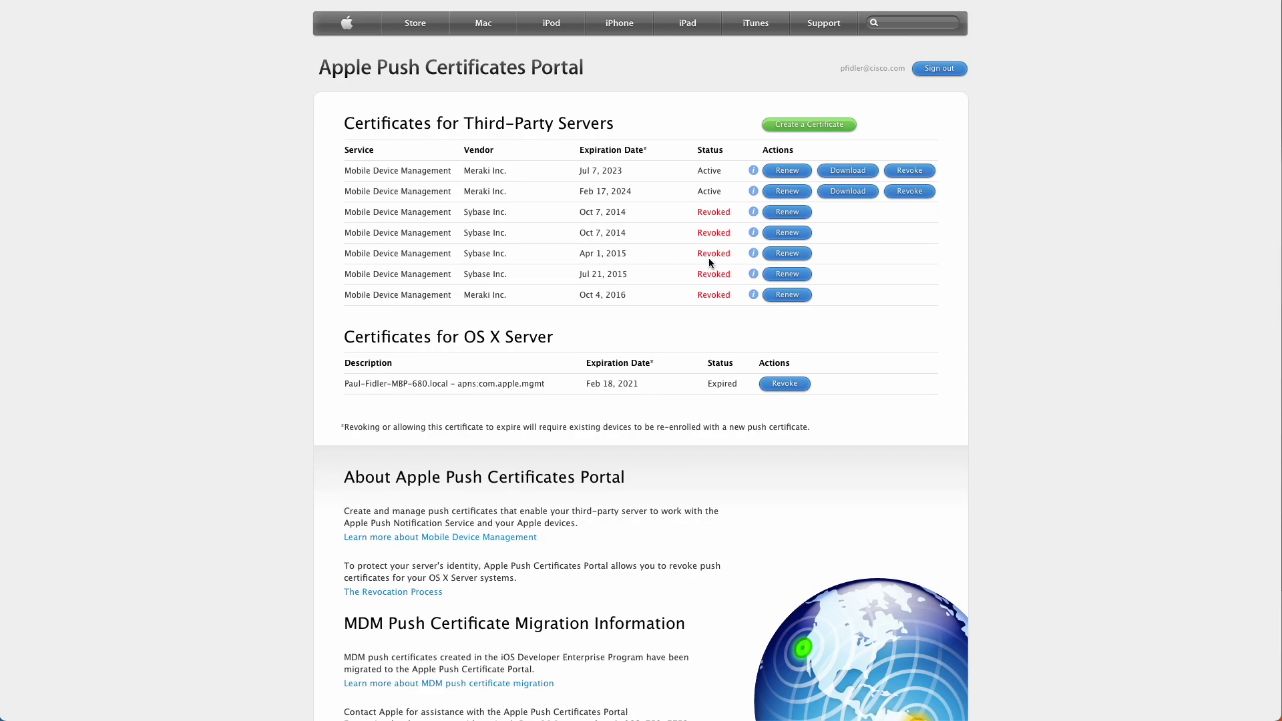
Step: Start a new push certificate, accept the terms, and note it as 'Acme Inc co-term server'
click(803, 125)
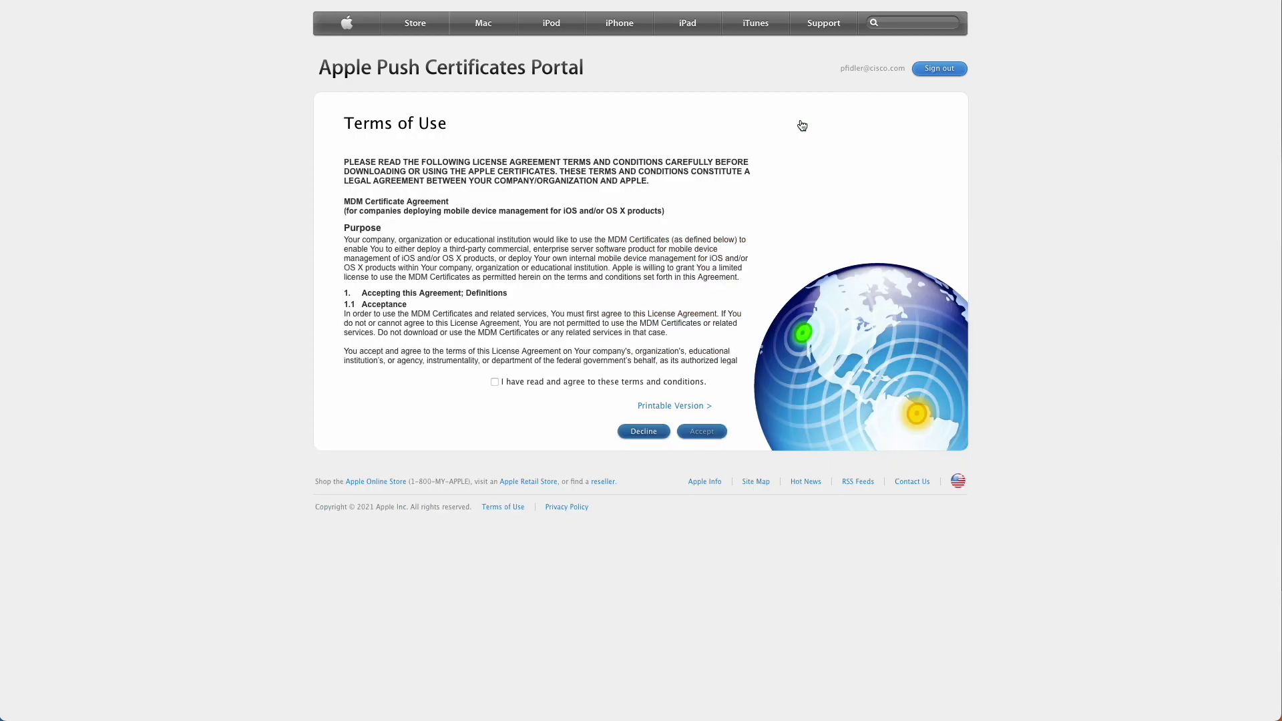
click(496, 382)
click(702, 432)
click(466, 238)
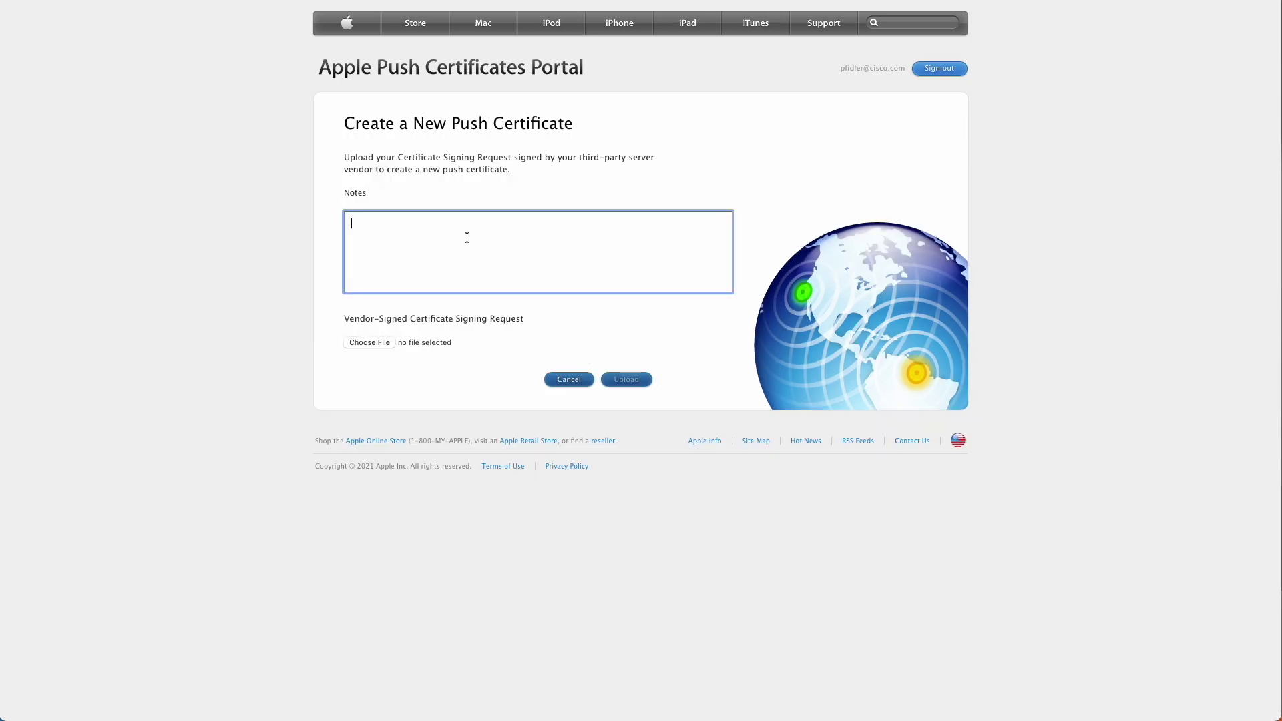
text(Acm)
Step: Upload Meraki_Apple_CSR.csr to create the certificate, then download it
click(370, 345)
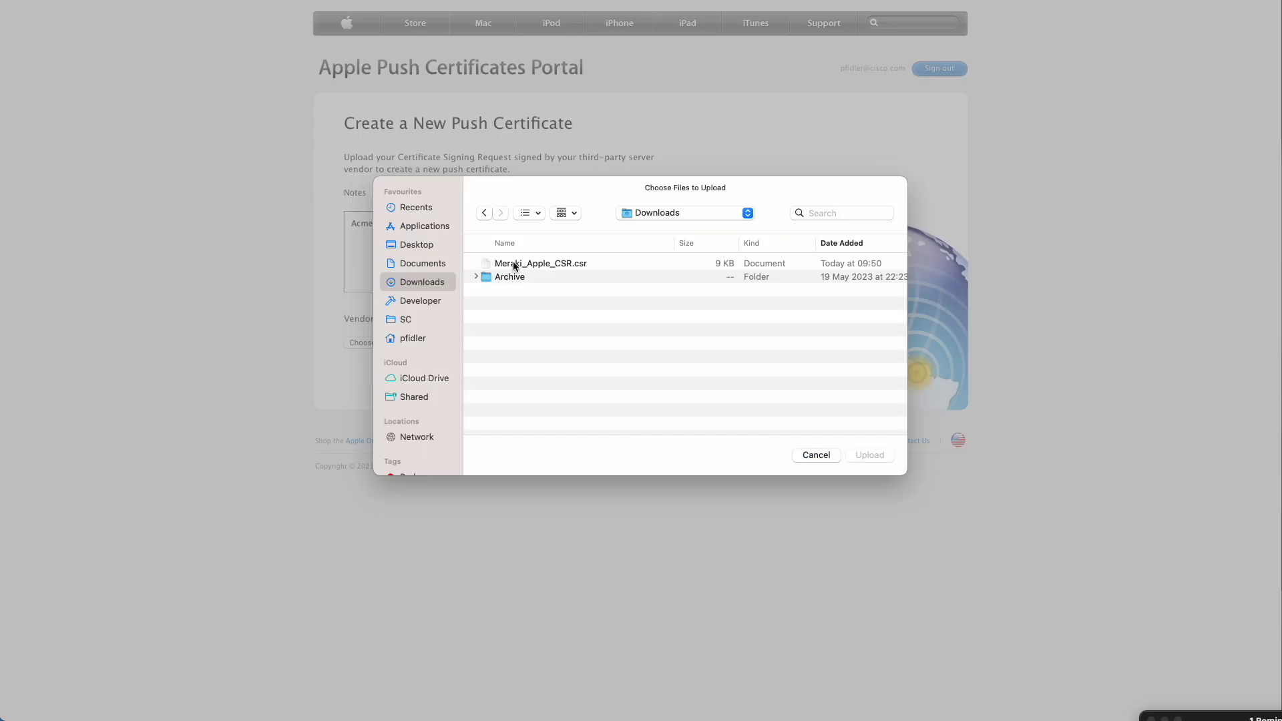
click(513, 262)
click(867, 454)
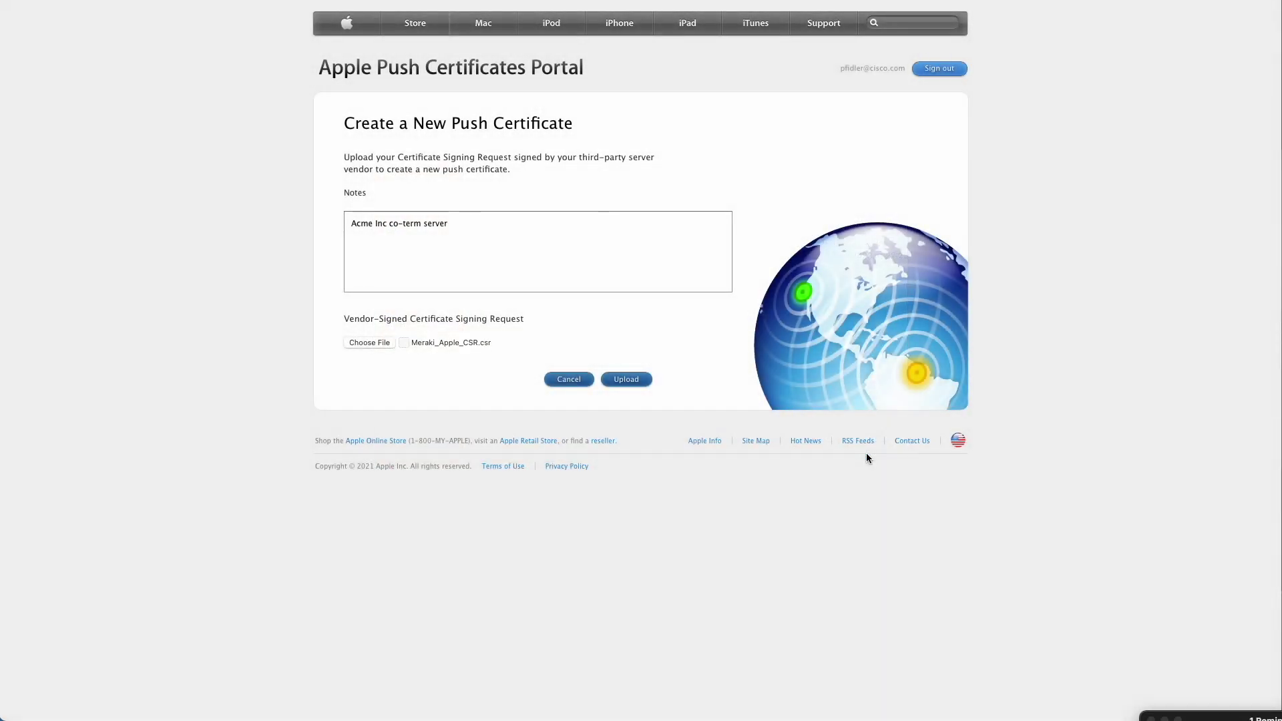
click(633, 383)
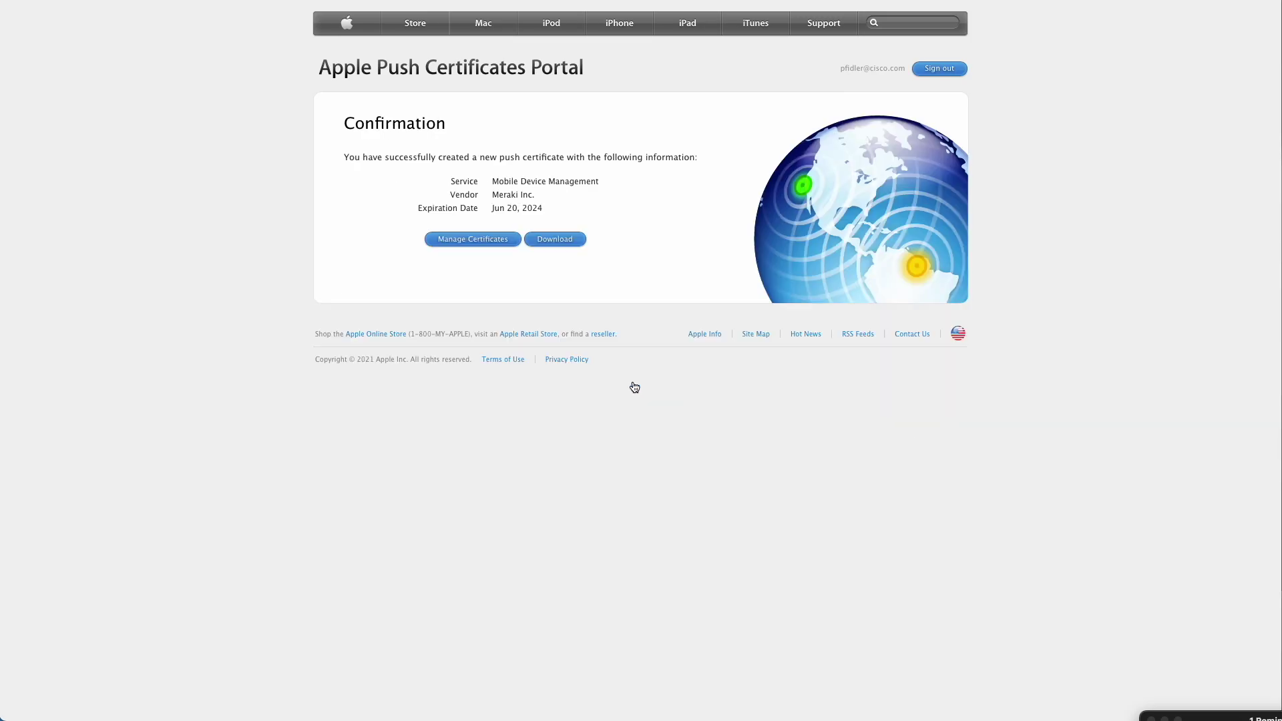
click(545, 244)
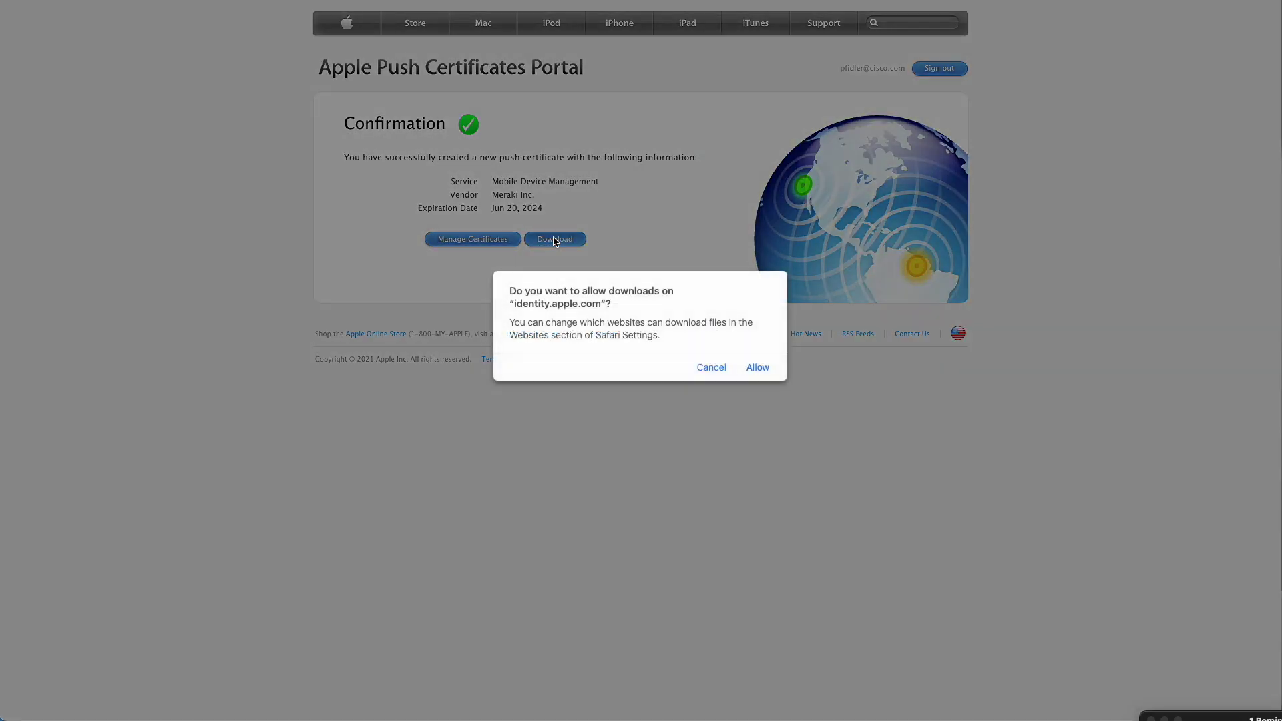
click(761, 368)
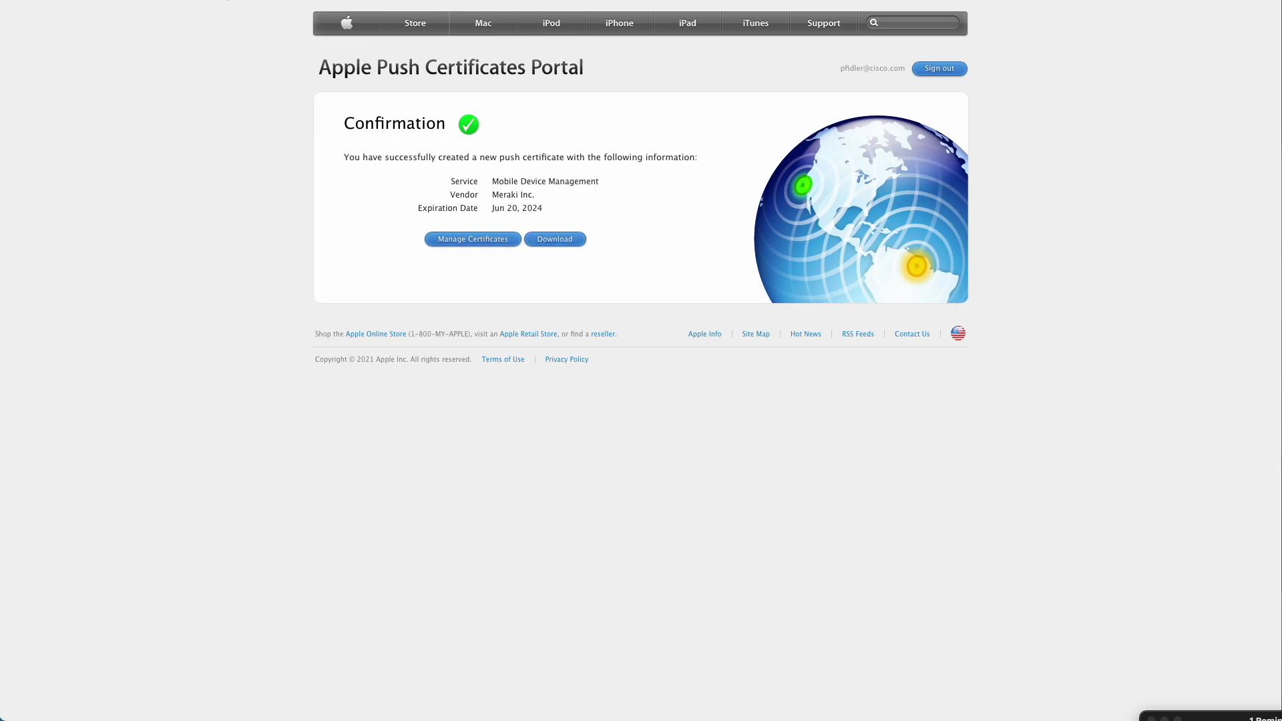
click(334, 8)
Step: Upload the .pem push certificate with the Apple ID, save, and test it as valid
click(694, 292)
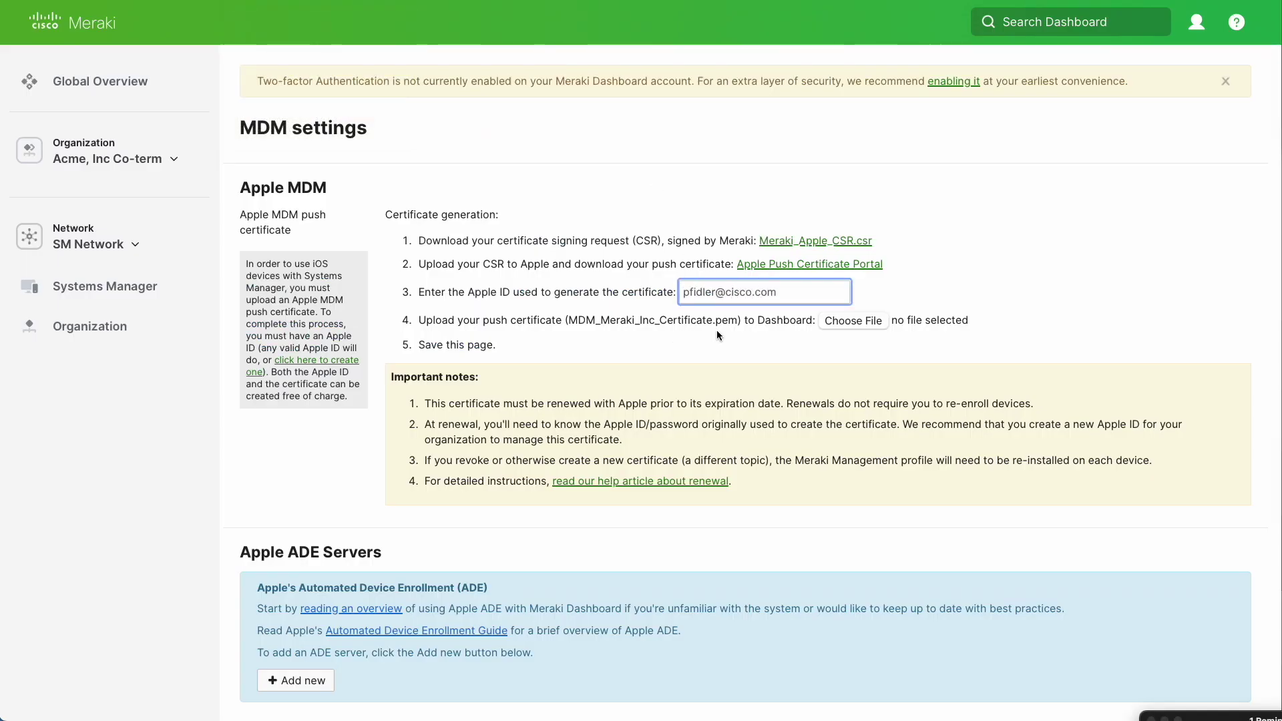
click(853, 320)
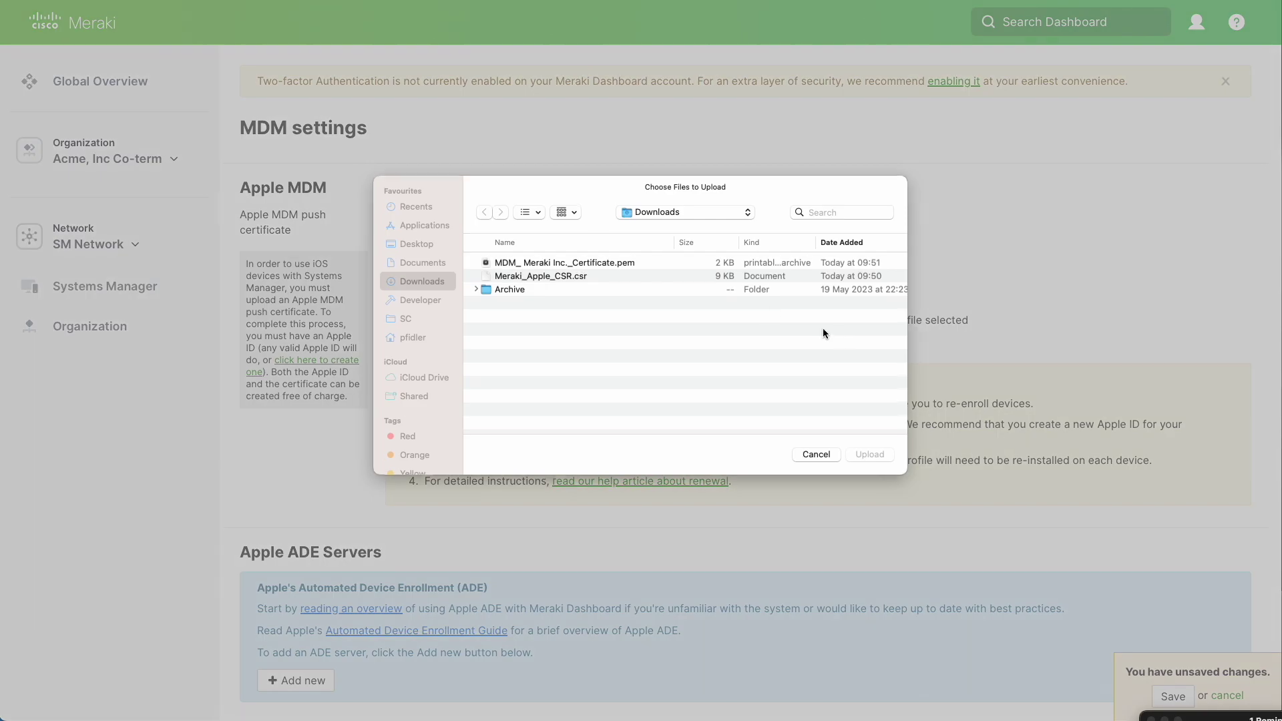
click(573, 266)
click(869, 455)
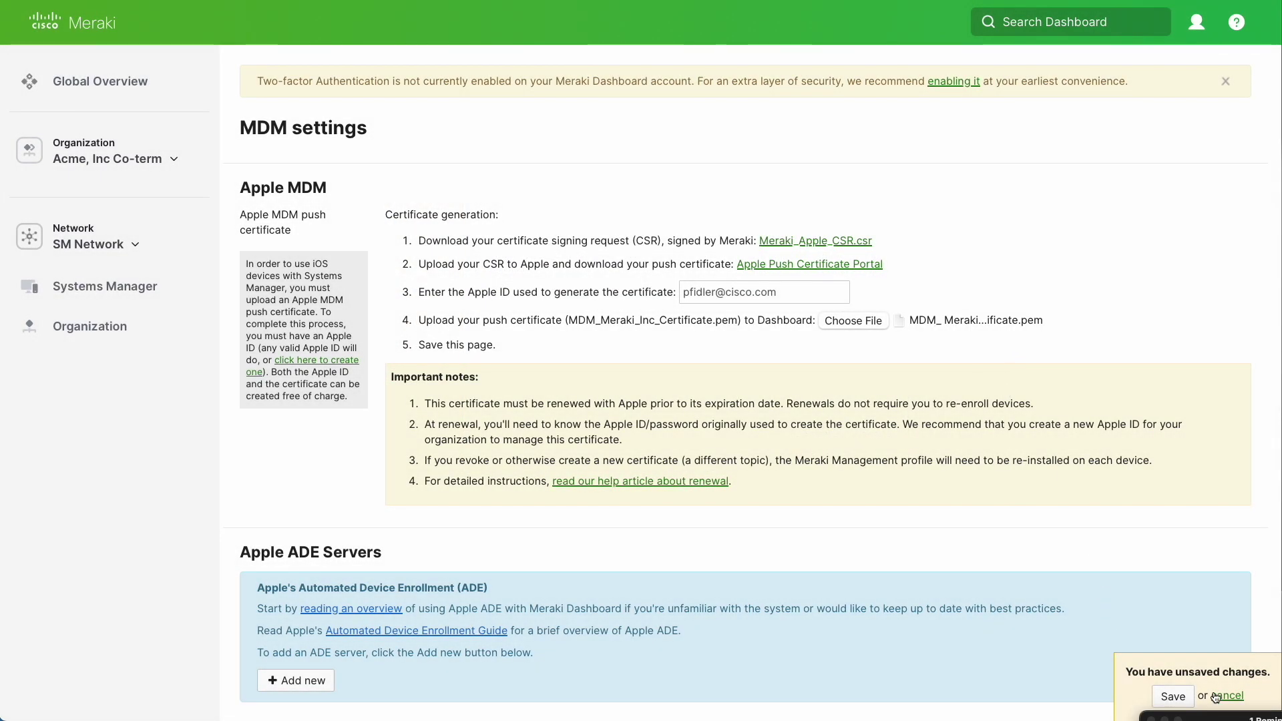
click(1177, 698)
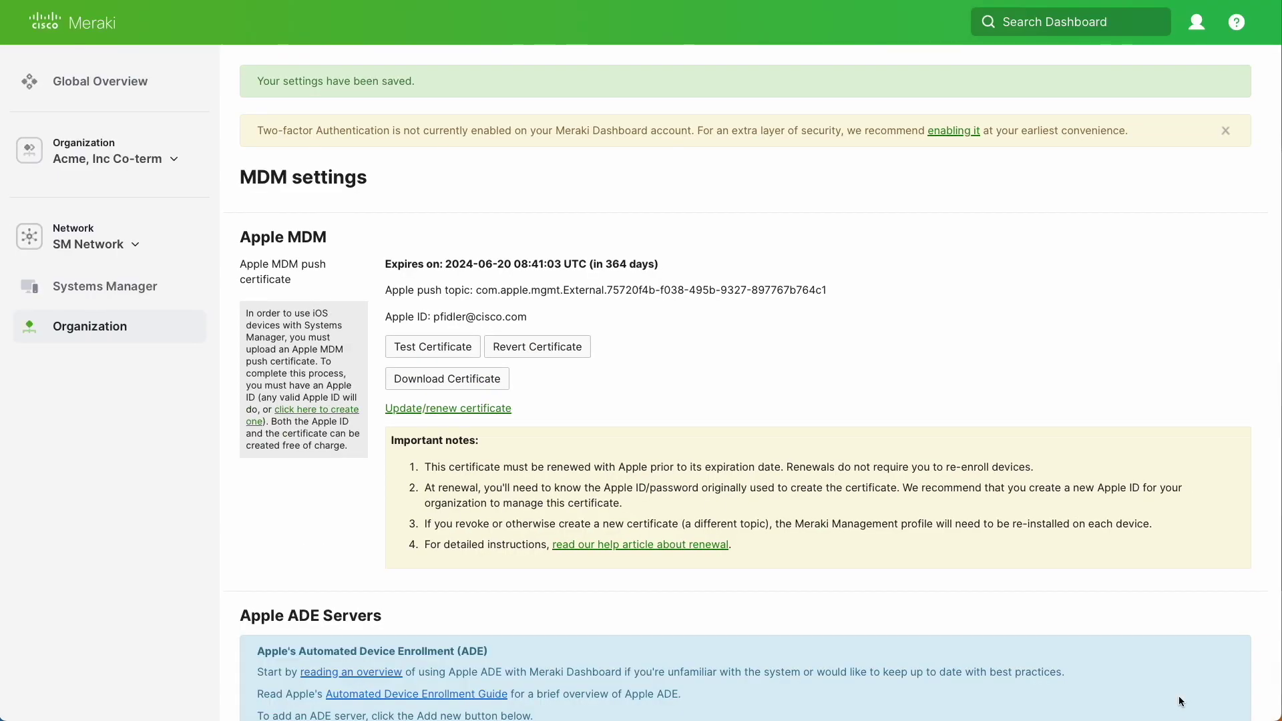
click(453, 349)
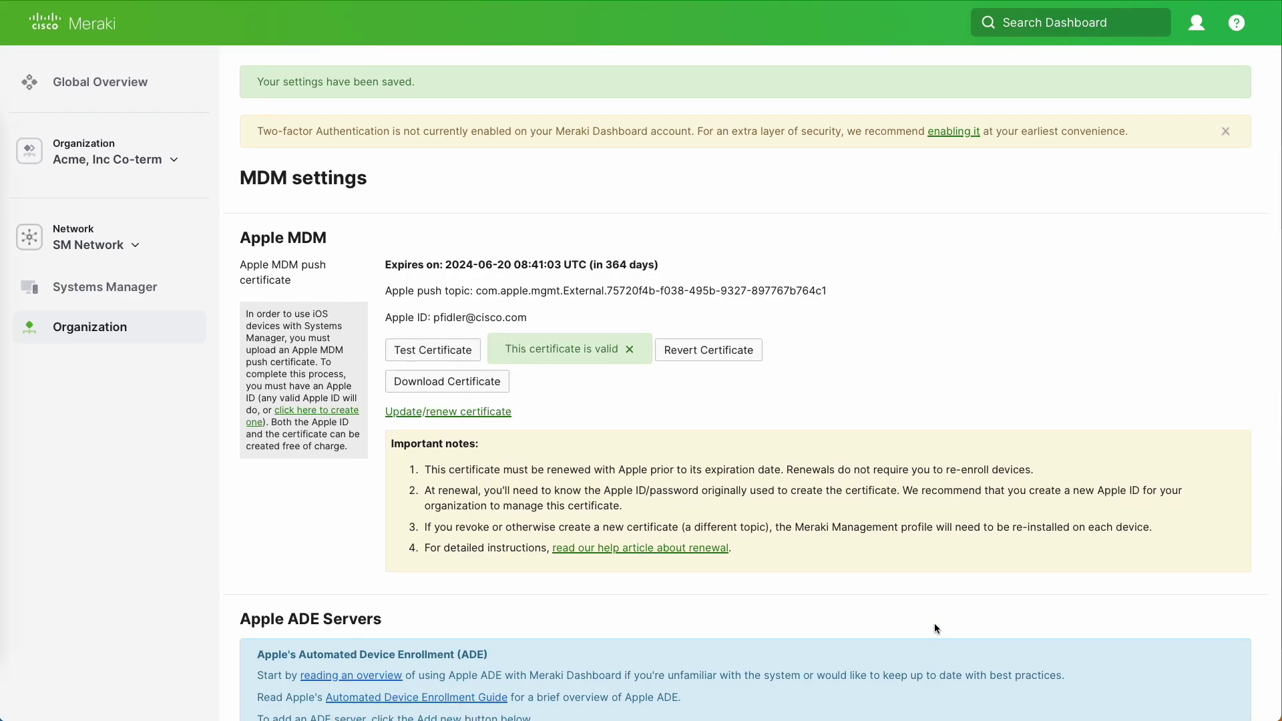
Step: Scroll to Apple ADE Servers and choose Add new
scroll(935, 629, down, 5)
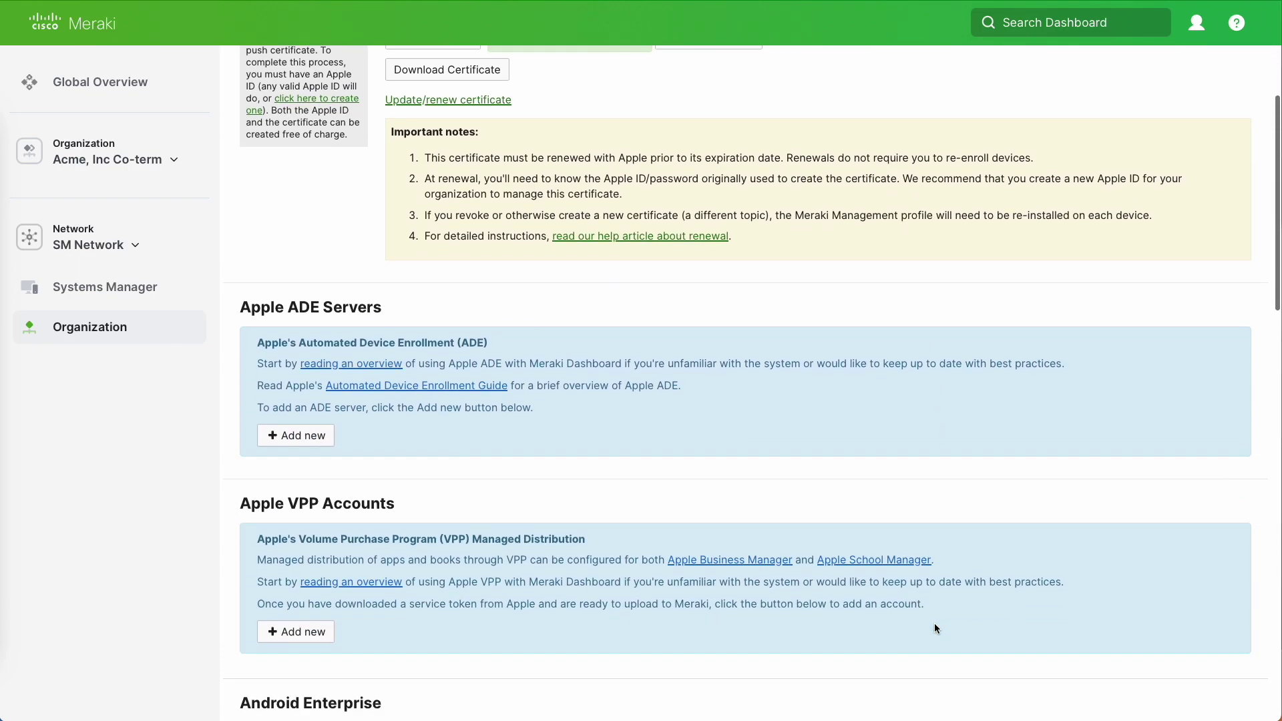
click(298, 437)
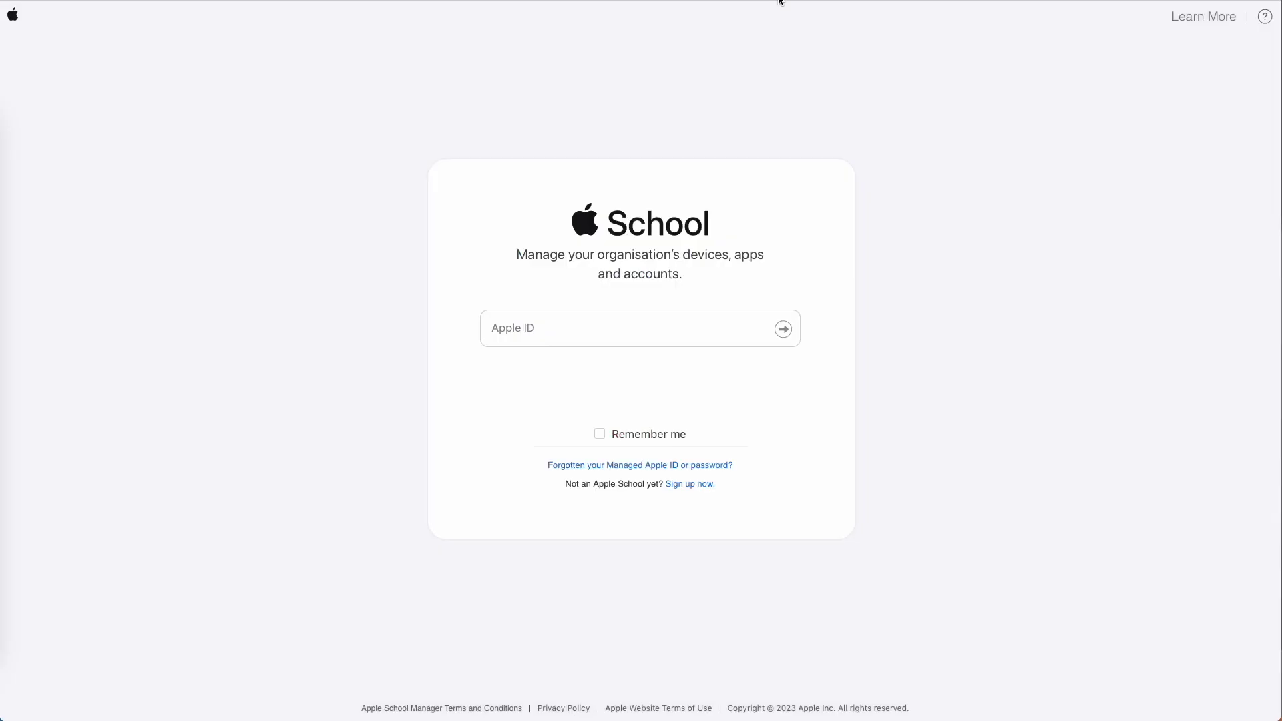
Step: Sign in with the Managed Apple ID and password, skip saving it, and open the account menu
key(super+v)
click(786, 331)
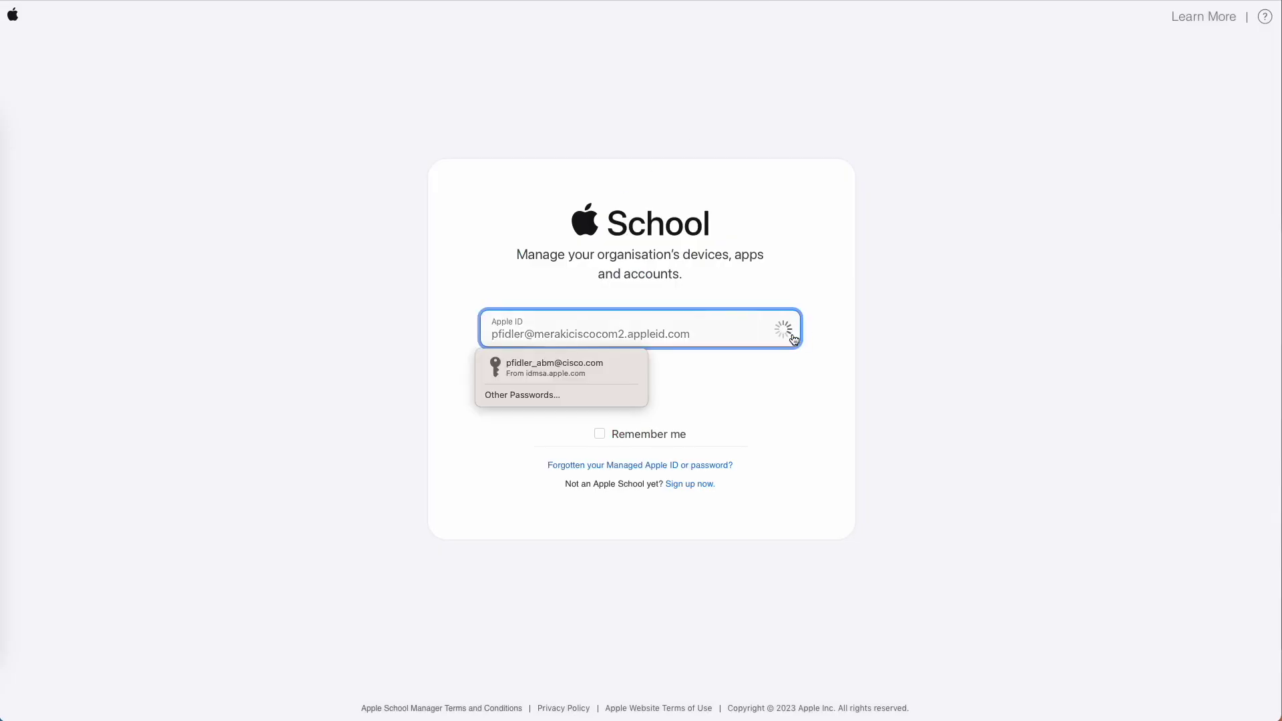
text(•••)
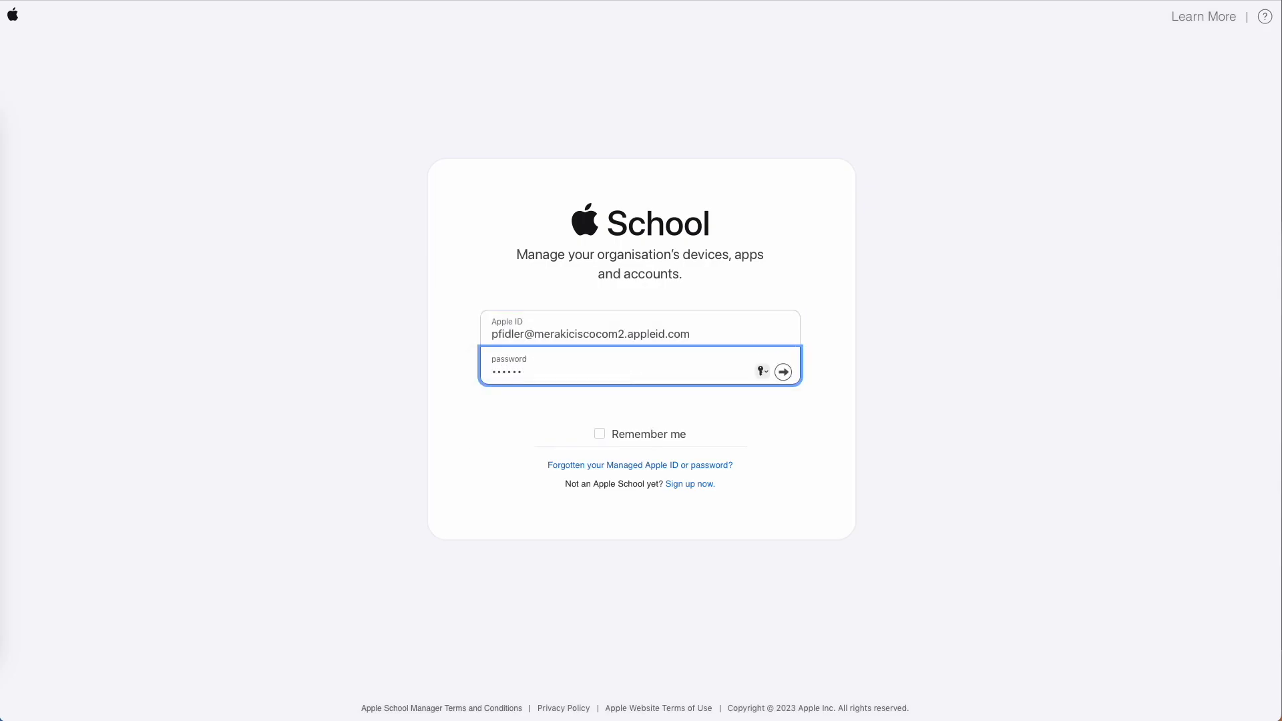
text(••••)
click(785, 372)
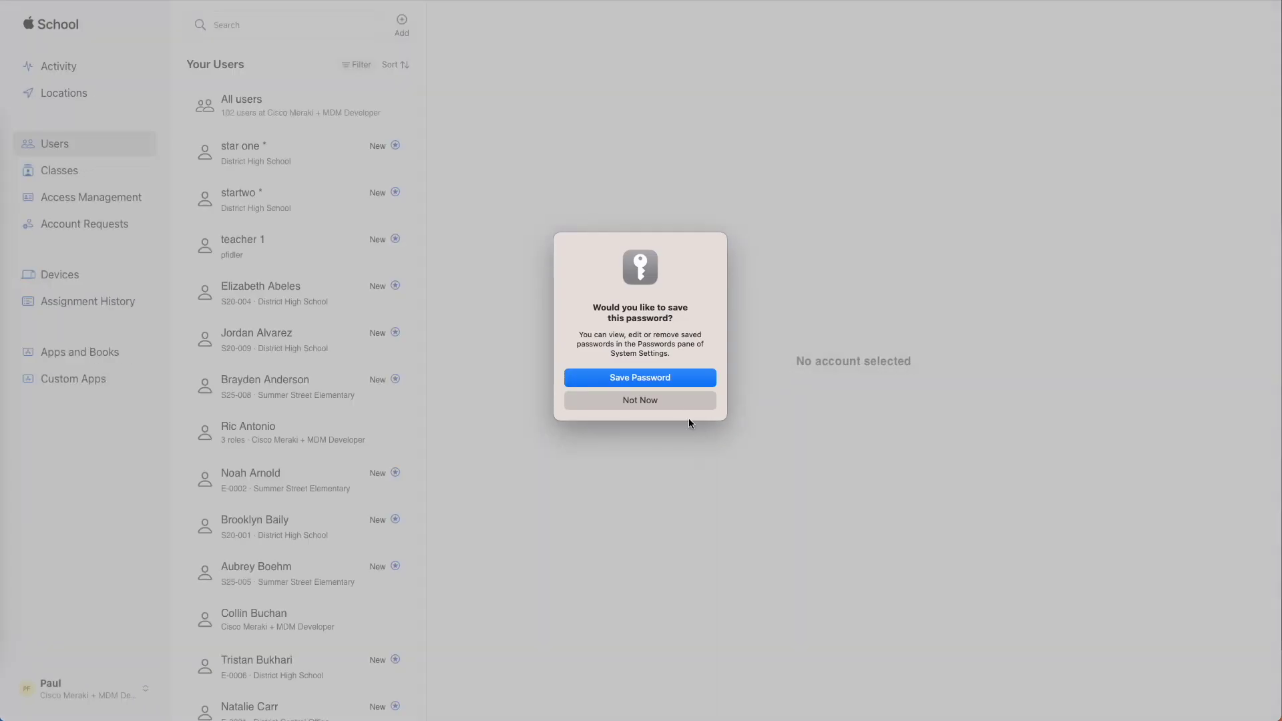
click(671, 398)
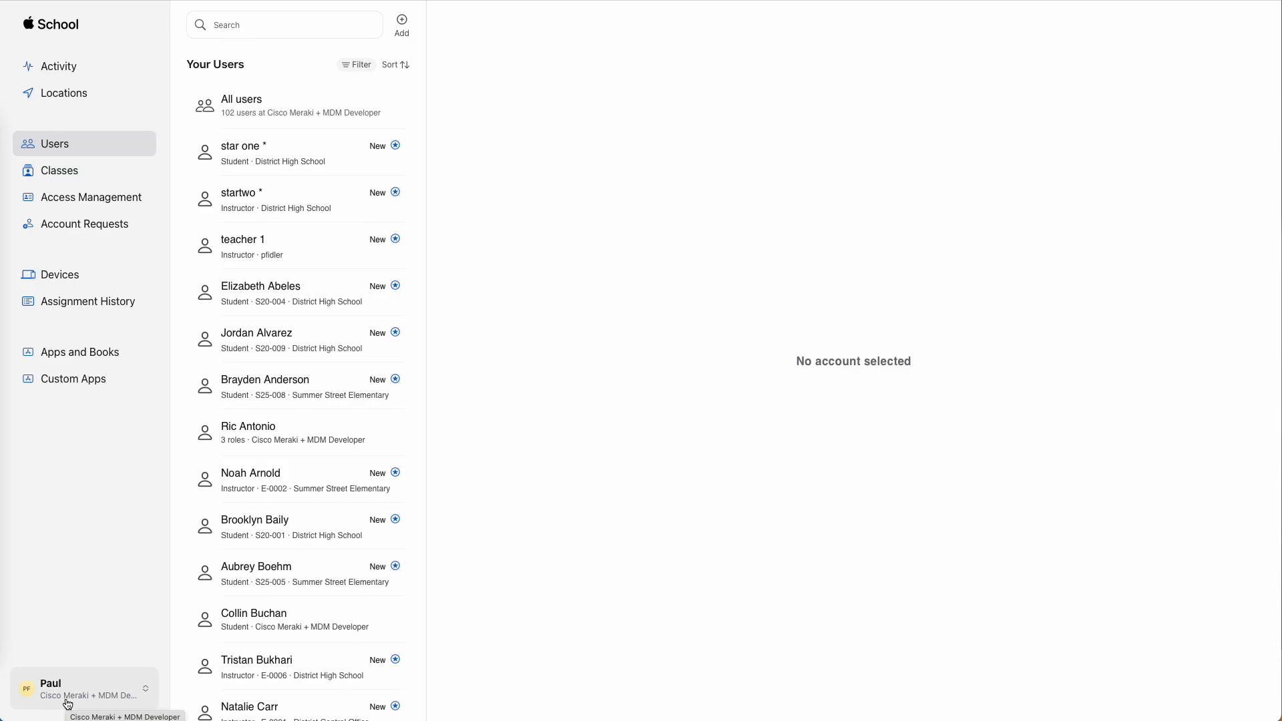
click(68, 704)
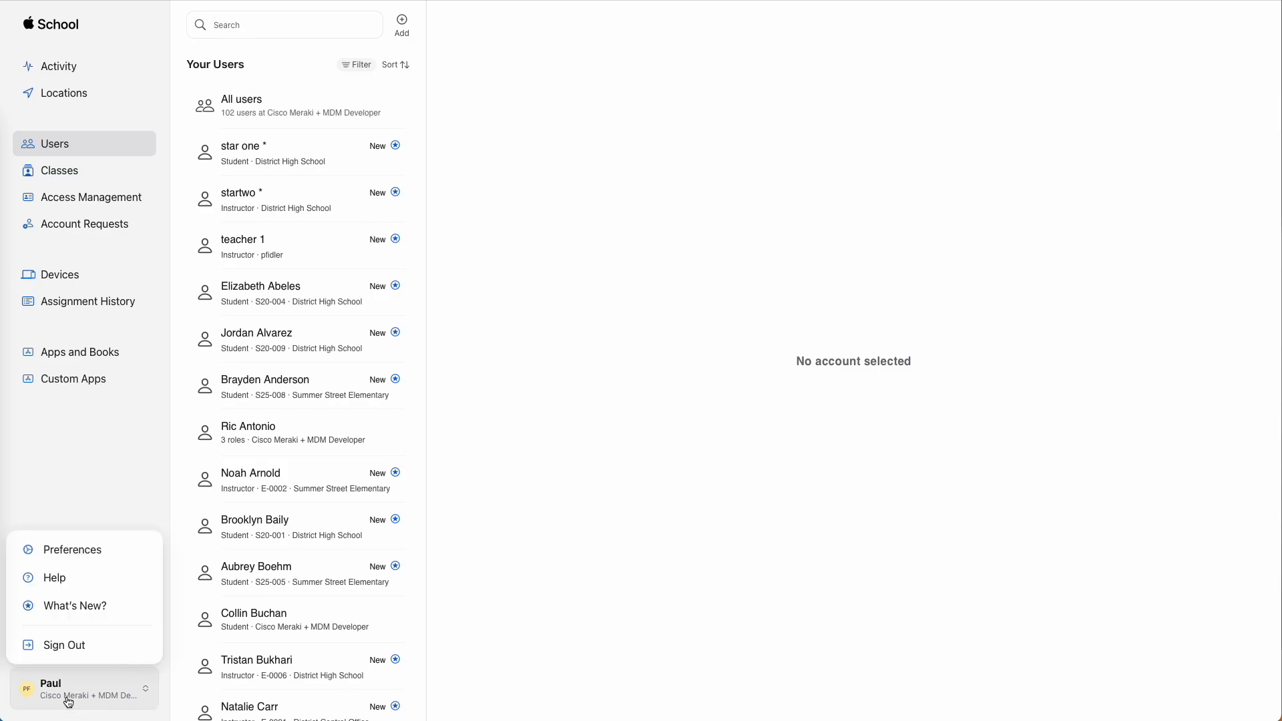
Step: Add a new MDM server in Preferences named 'Acme Inc co-term PF'
click(87, 552)
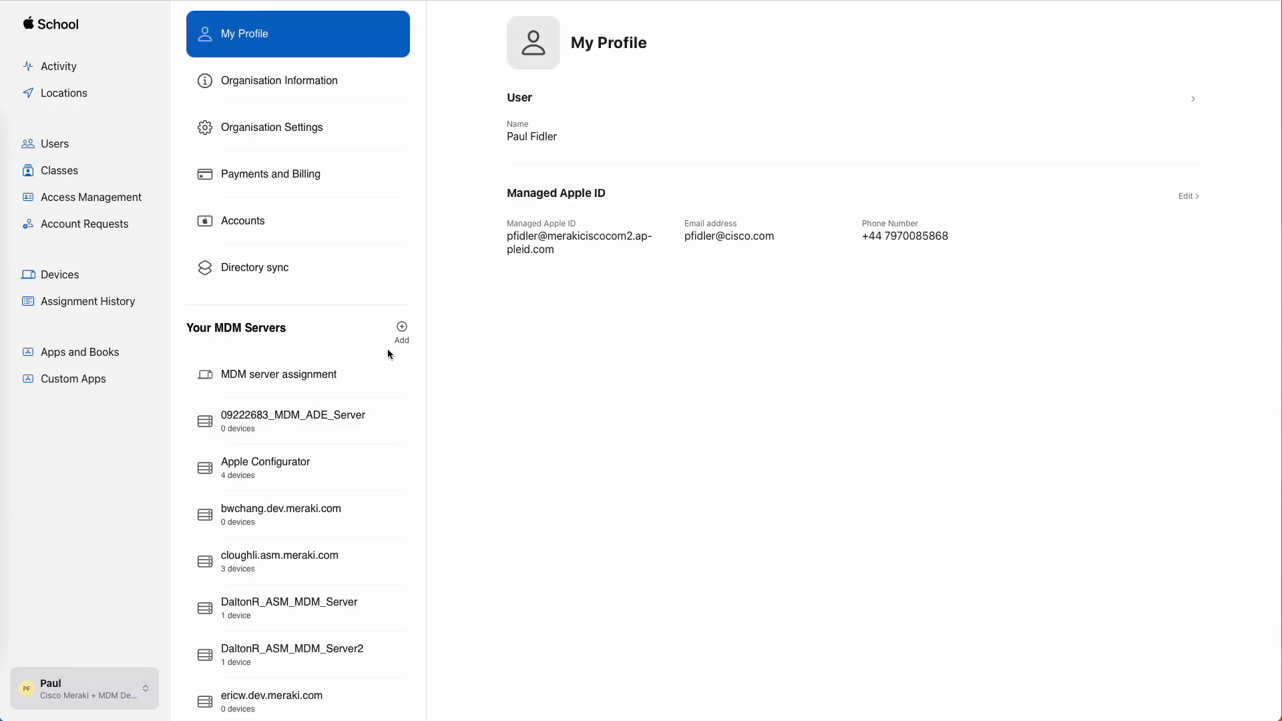
click(401, 330)
triple_click(517, 134)
text(Acme Inc)
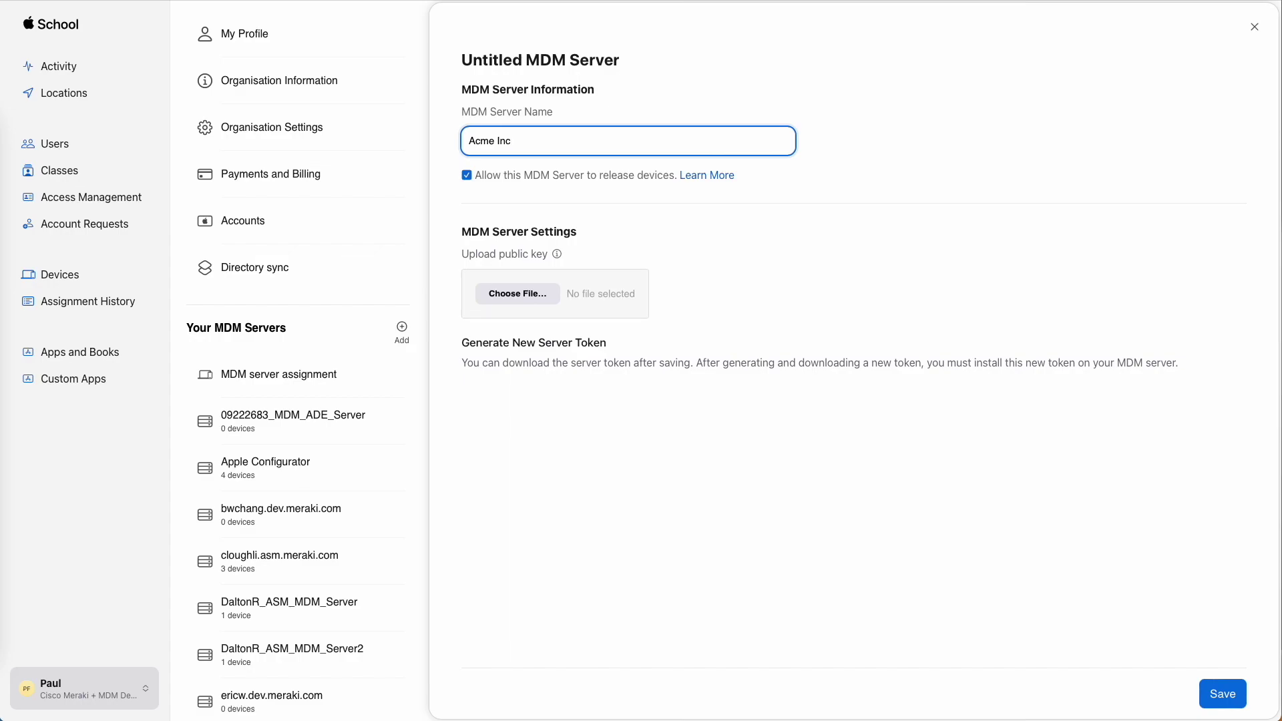
text( co-ter)
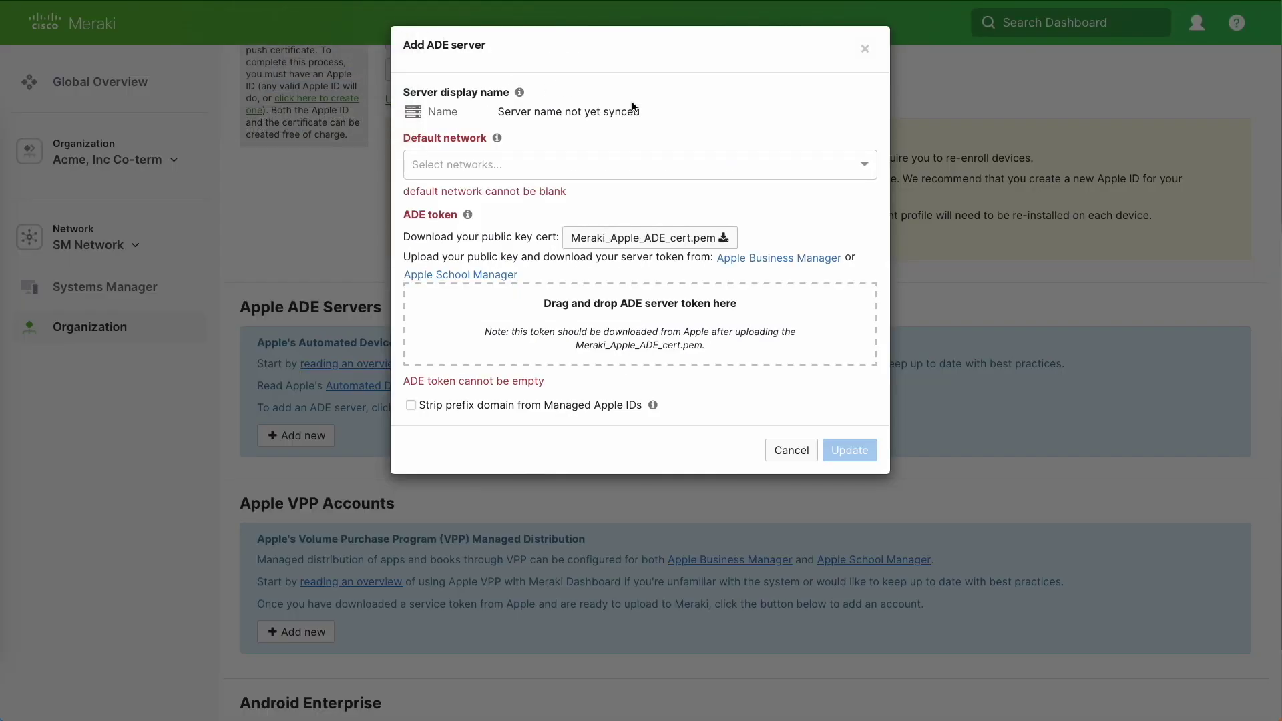
Step: Download Meraki's public key and upload Meraki_Apple_DEP_cert.pem to the new server, then save it
click(636, 239)
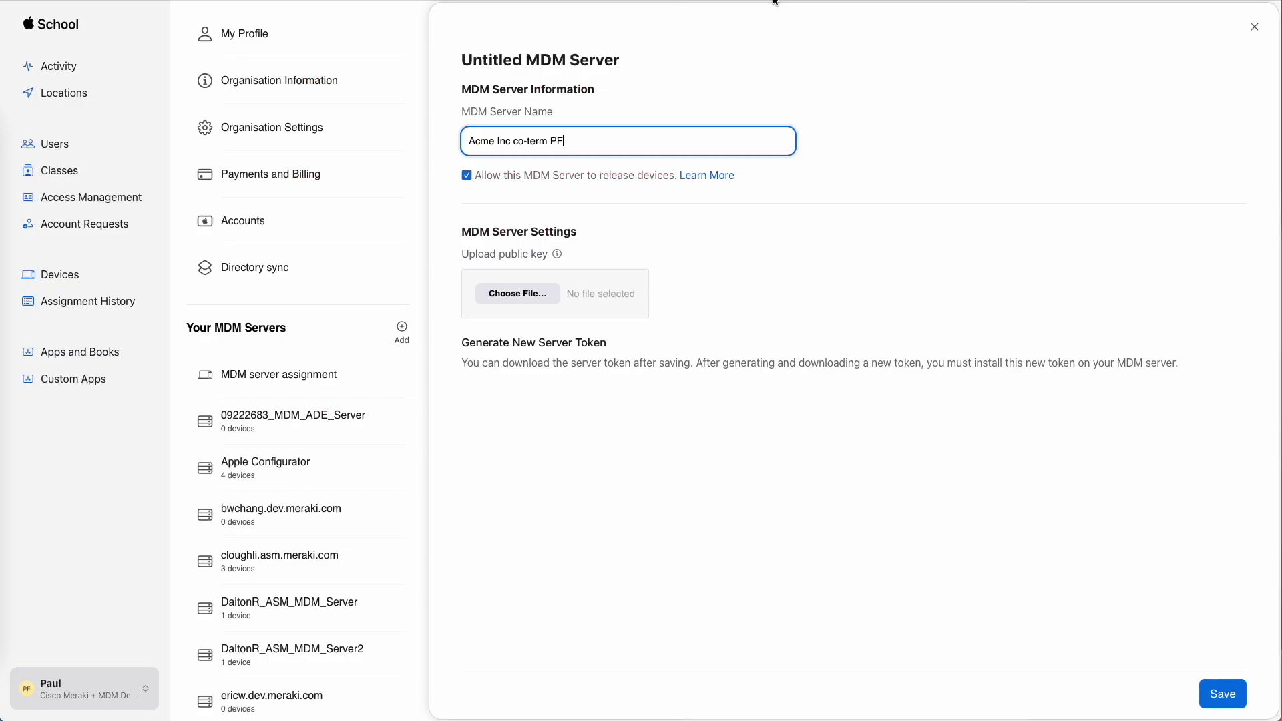
click(530, 299)
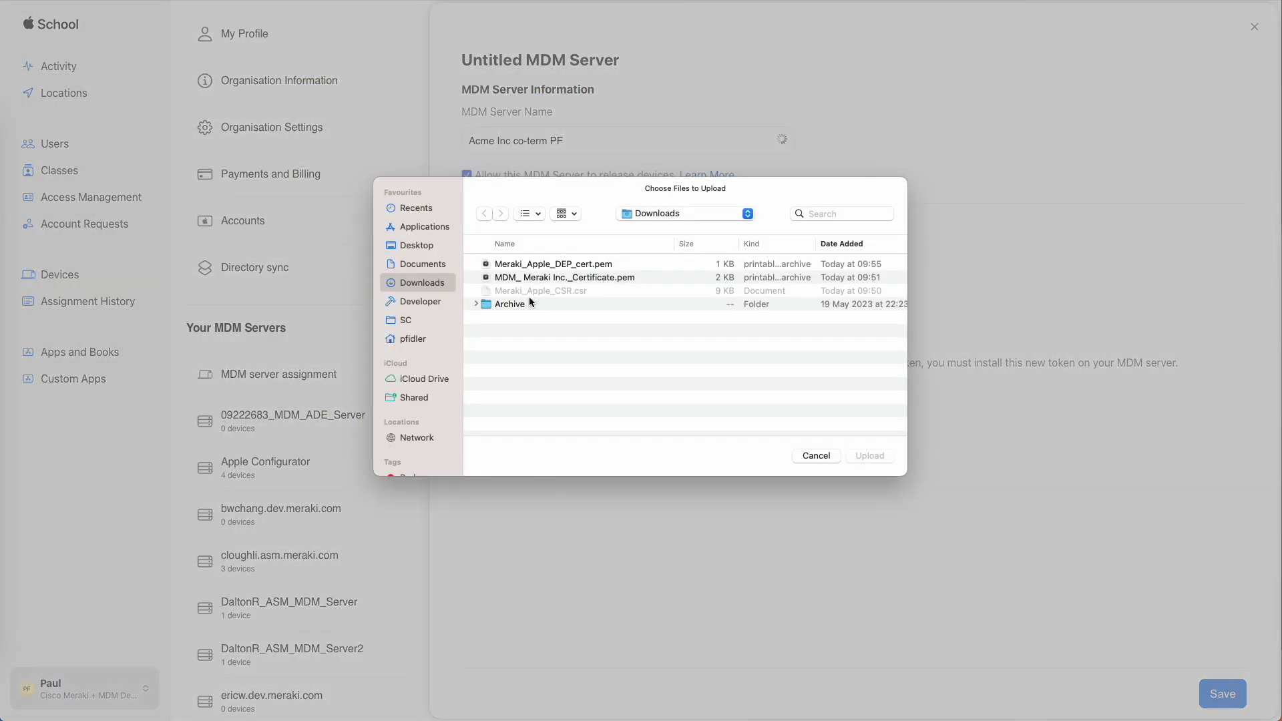
click(546, 267)
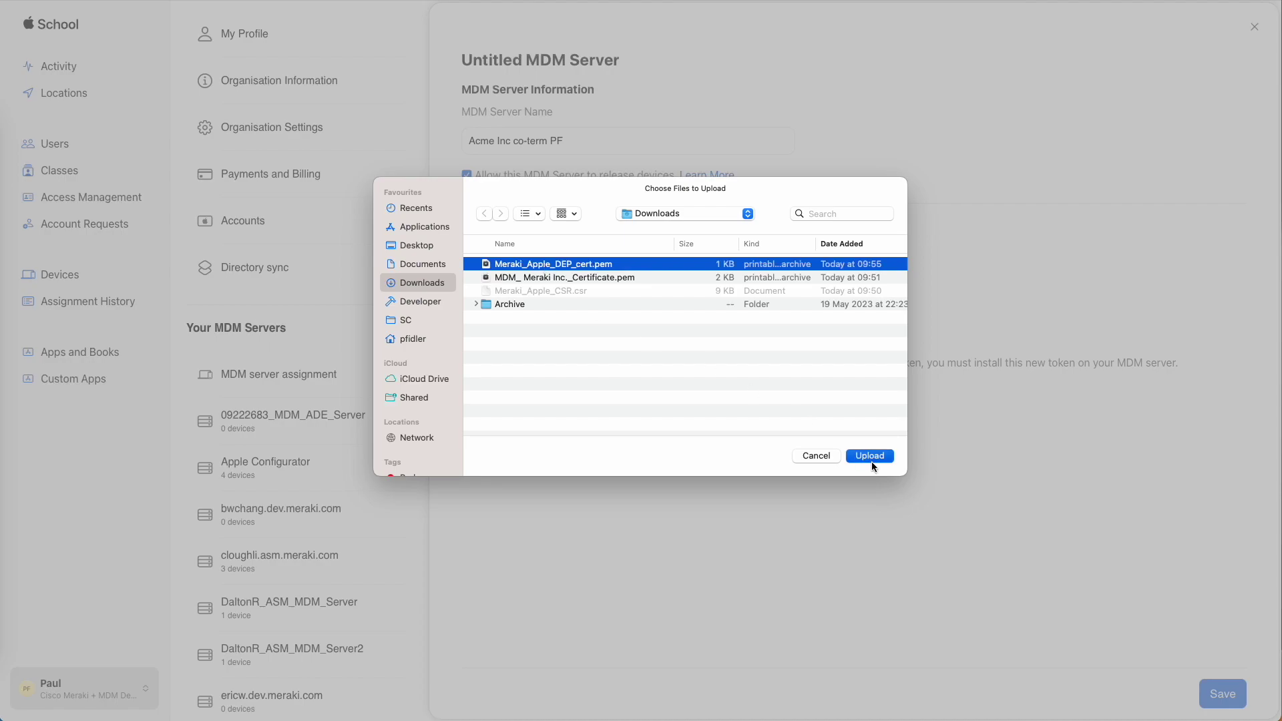
click(871, 458)
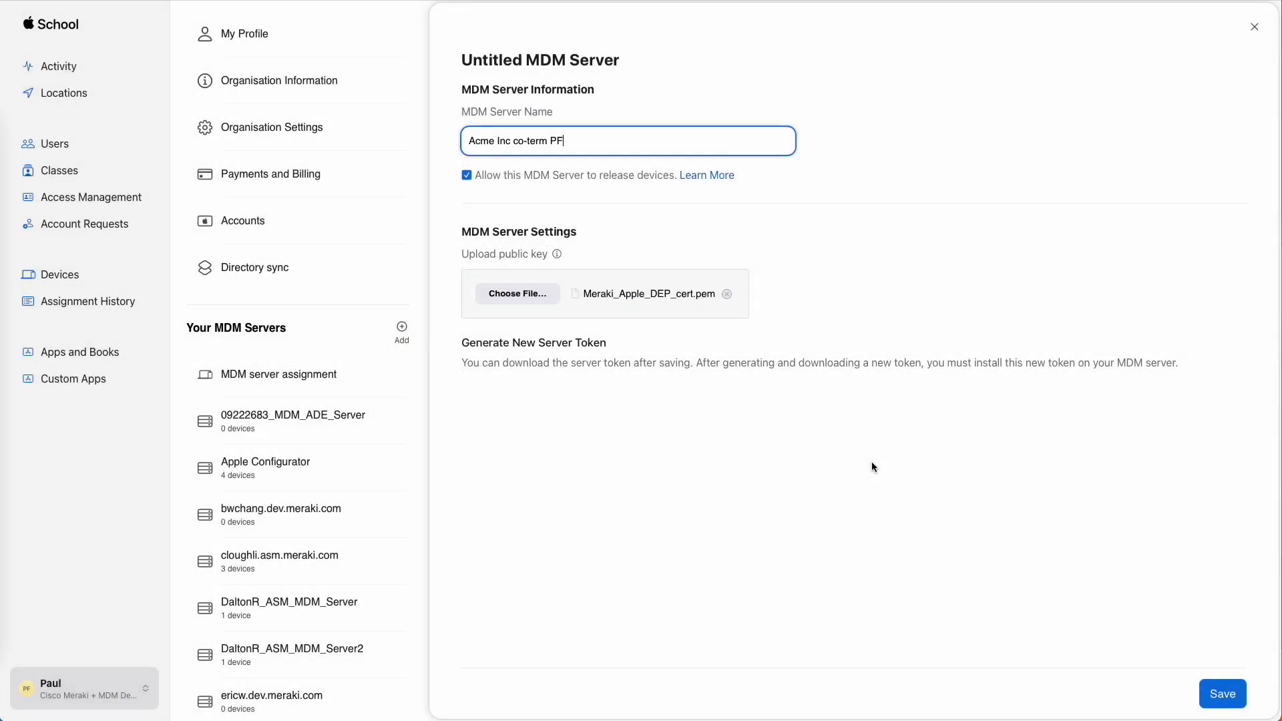
click(1228, 692)
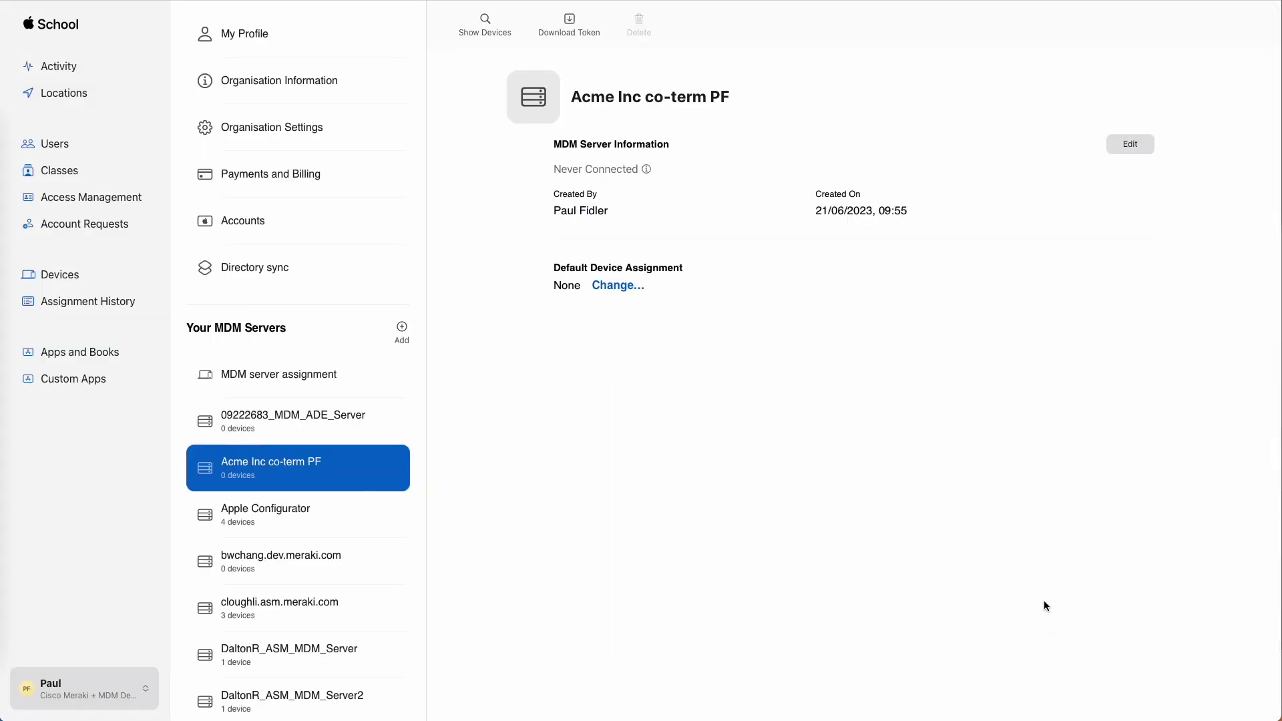
Step: Download the new MDM server's token and allow the file download
click(569, 26)
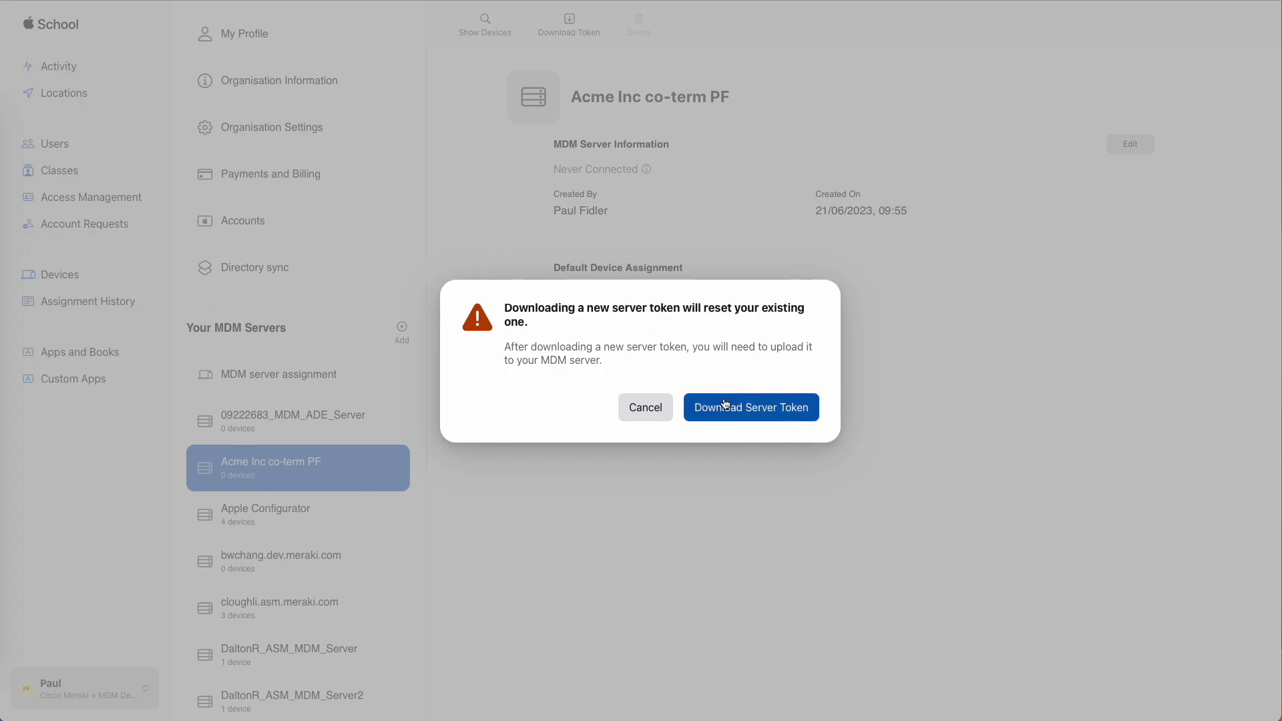
click(730, 408)
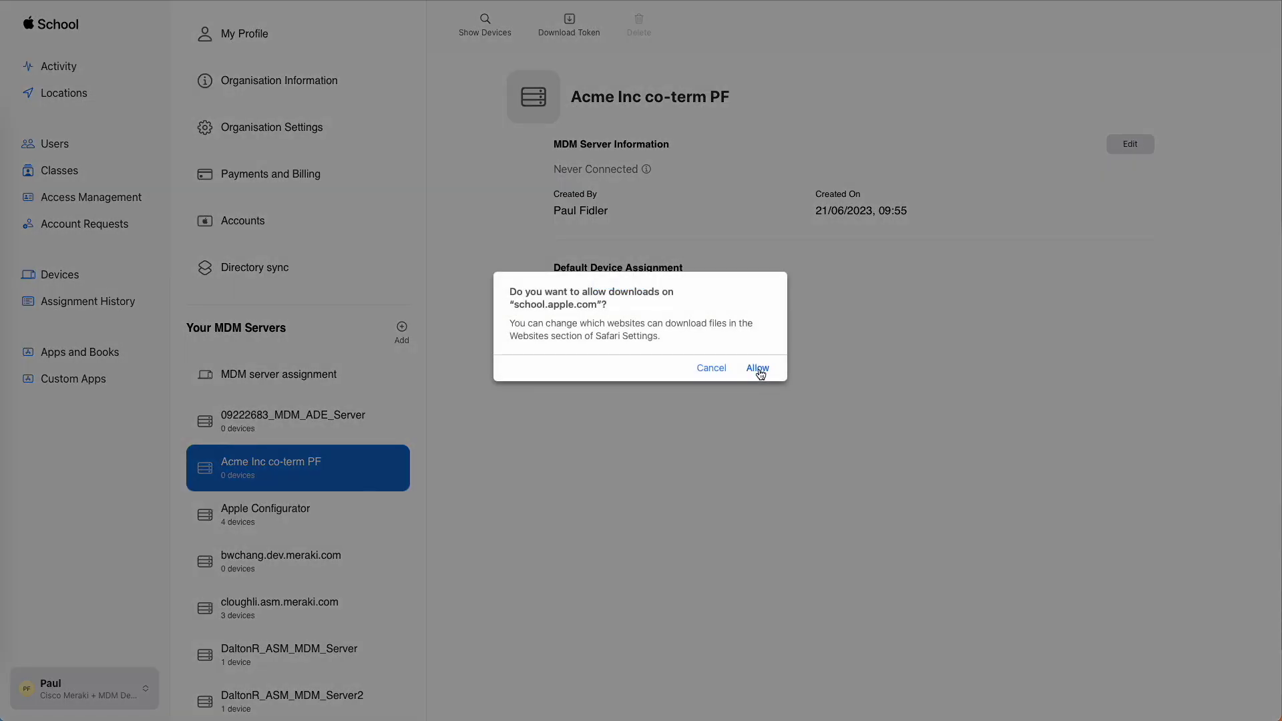
click(759, 367)
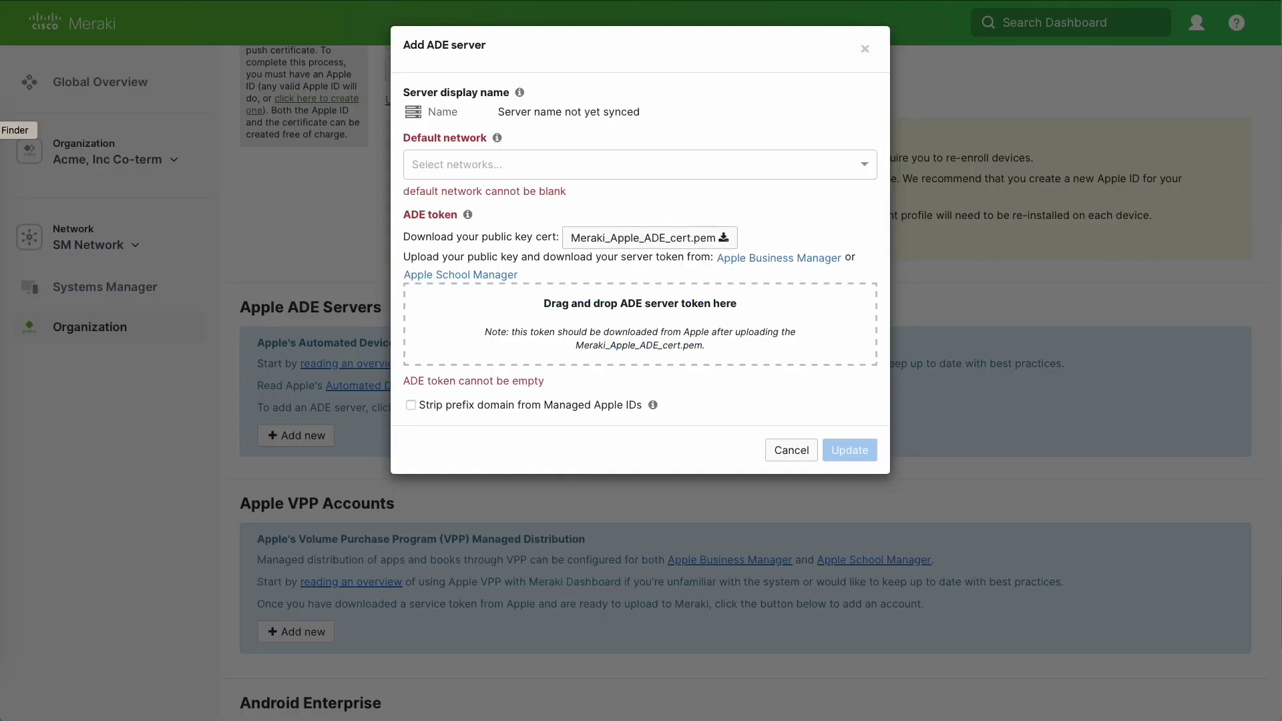
Step: Add the ADE token with allowed networks All networks and default network SM Network
drag(805, 2, 728, 324)
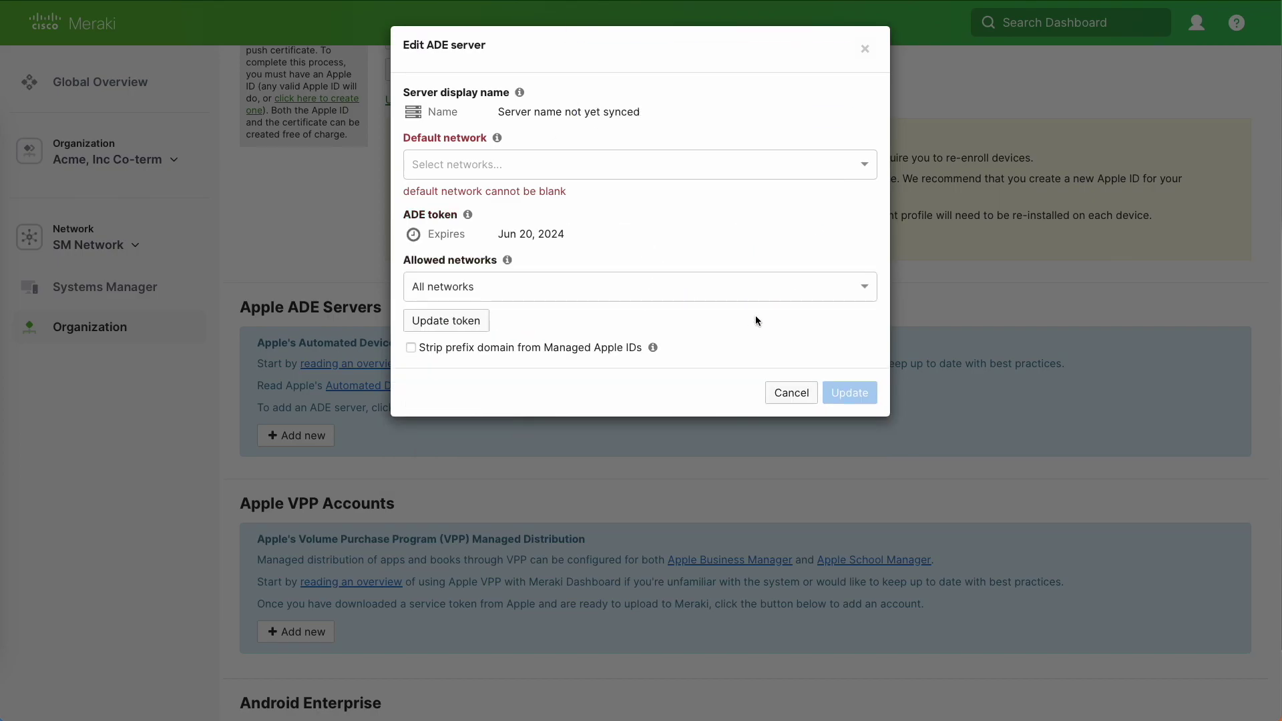
click(509, 290)
click(481, 317)
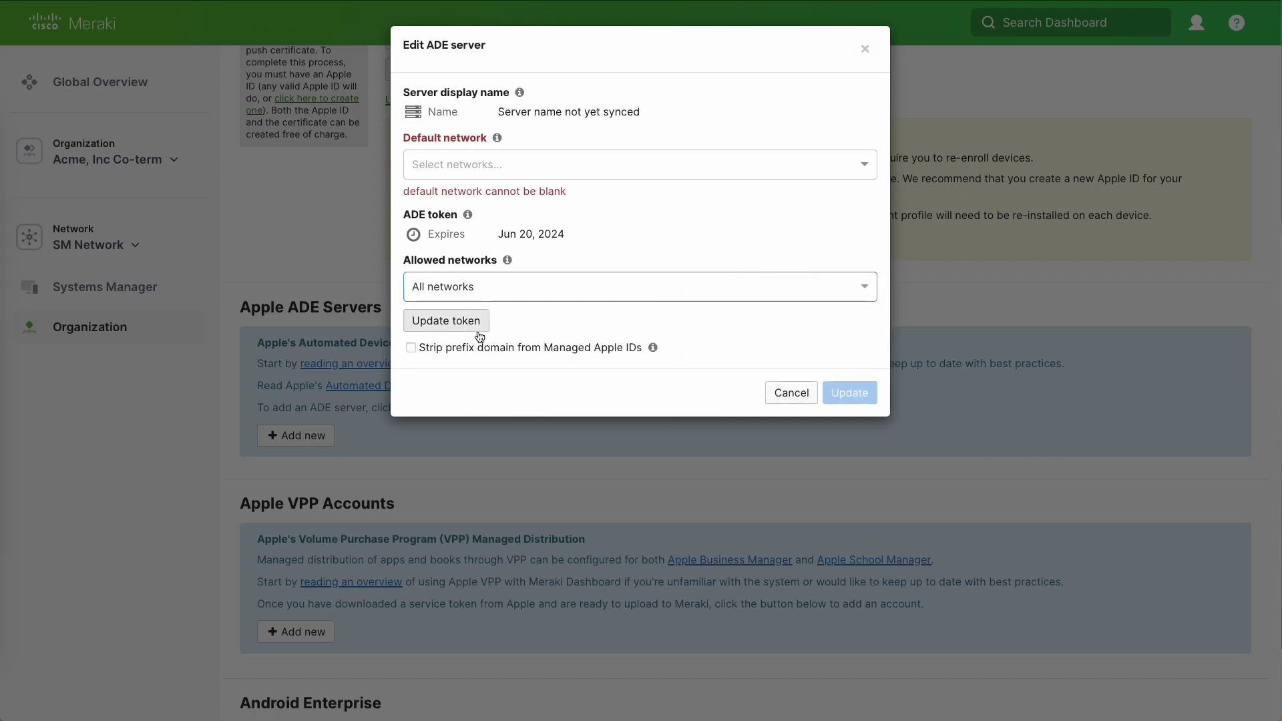
click(523, 165)
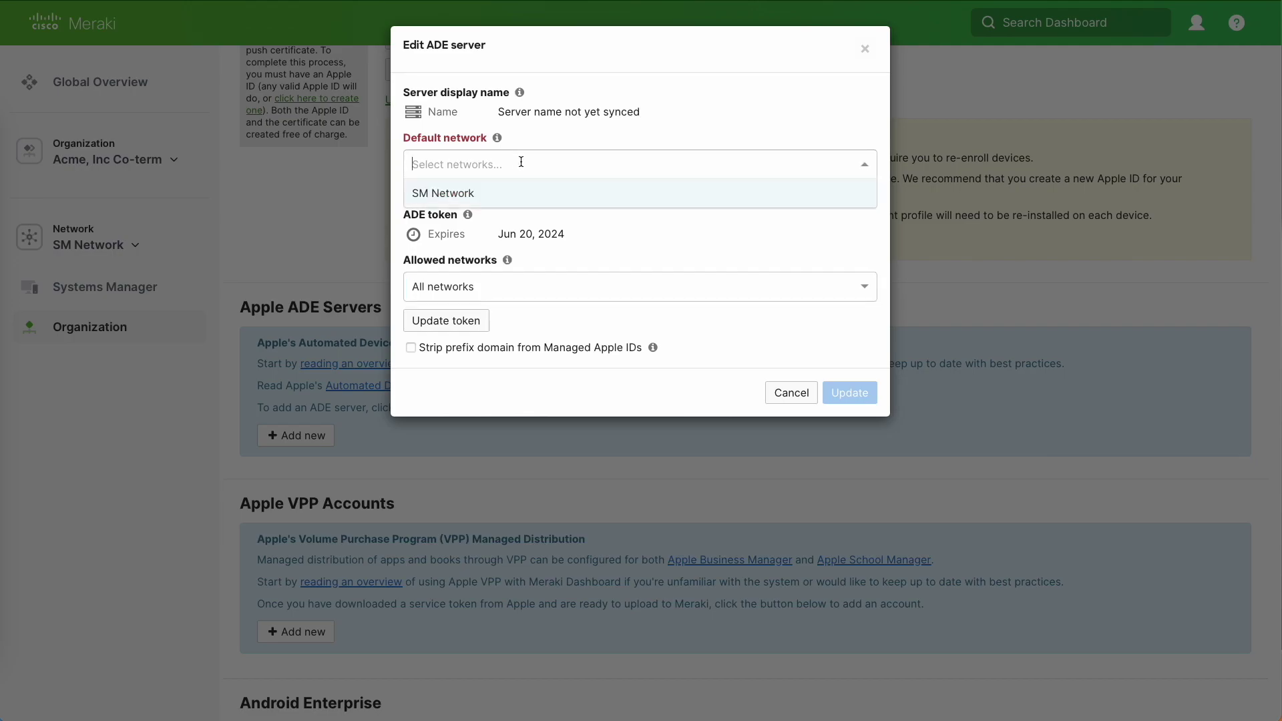
click(464, 193)
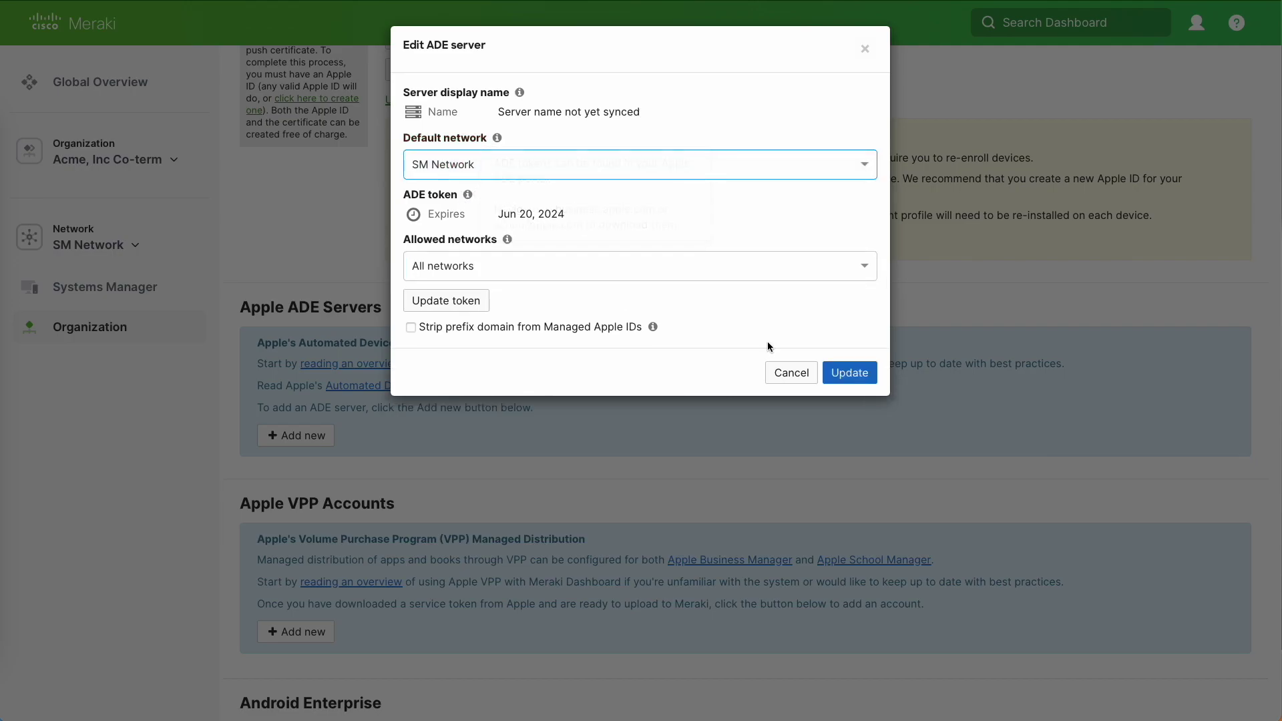
click(855, 376)
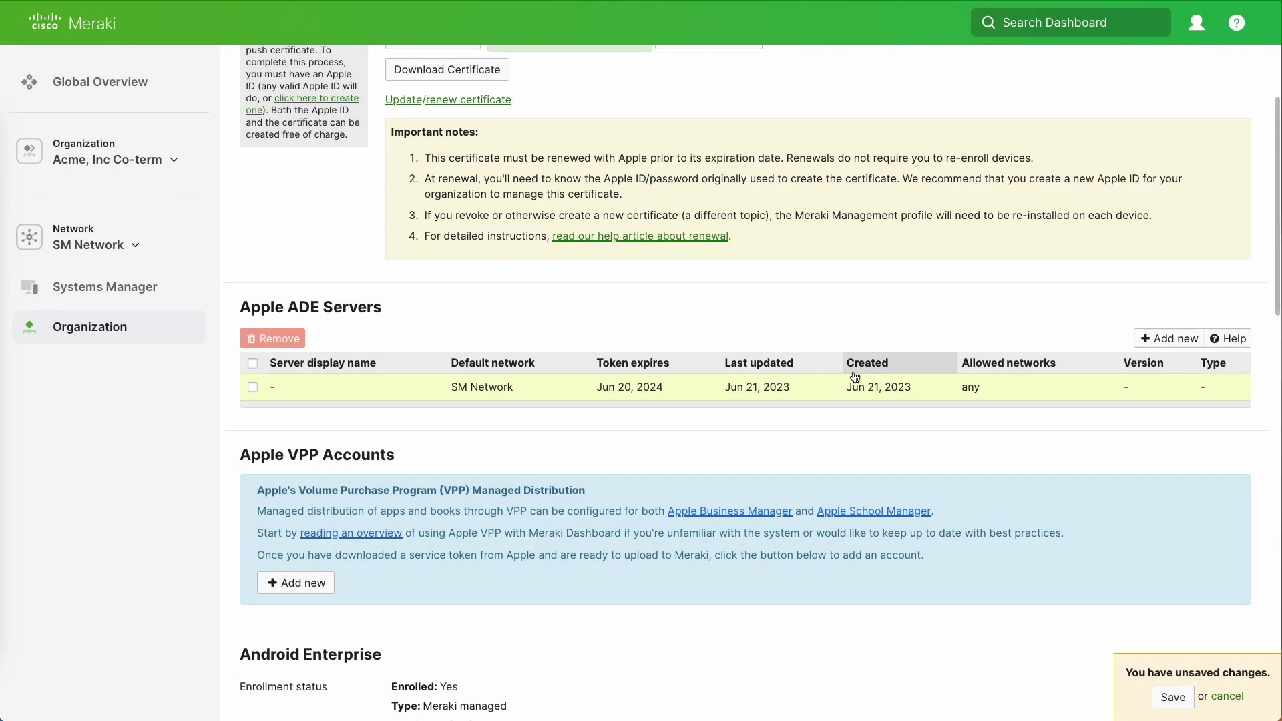
Step: Save the MDM settings with the new ADE server
click(1167, 697)
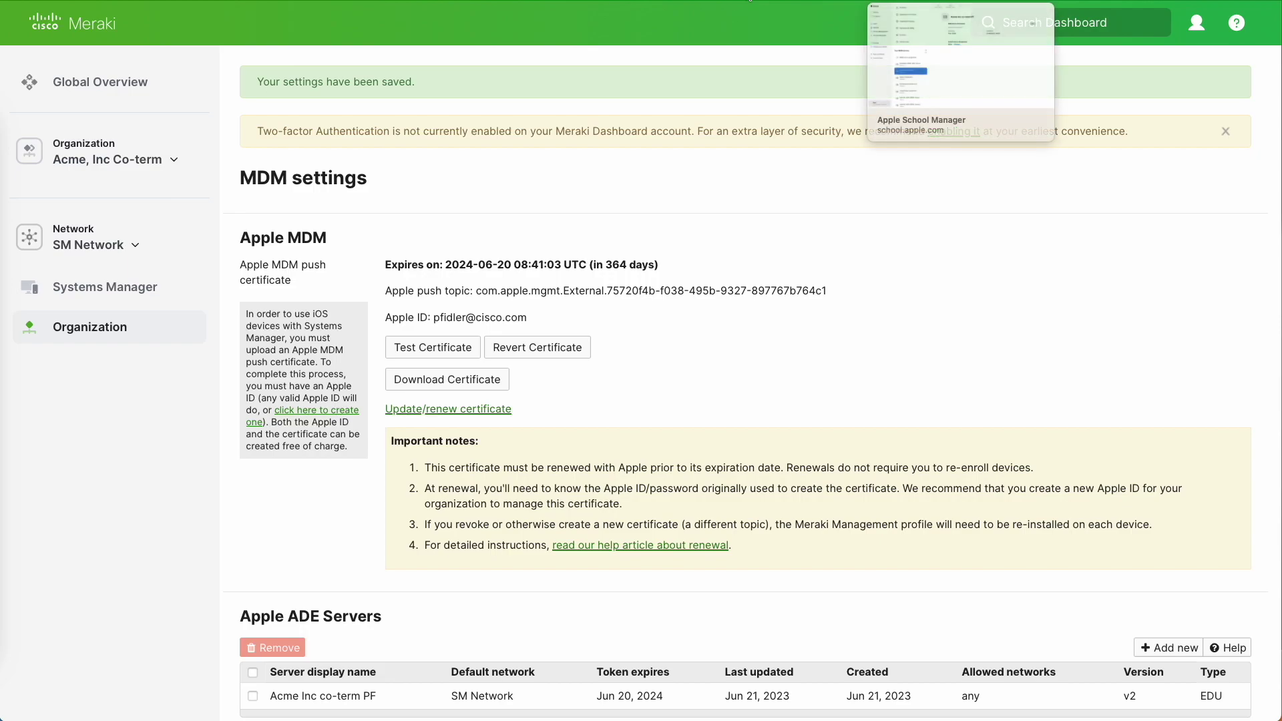
scroll(681, 228, down, 5)
scroll(680, 224, down, 3)
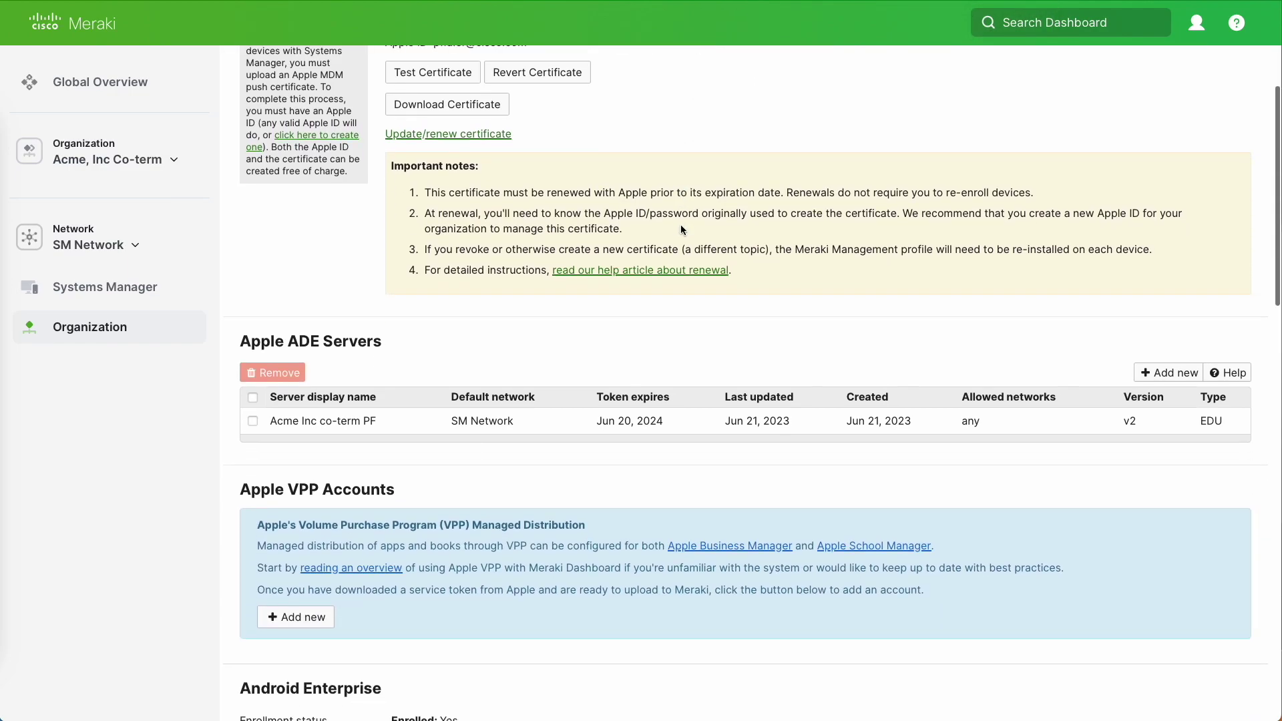
scroll(680, 225, up, 5)
scroll(680, 224, down, 14)
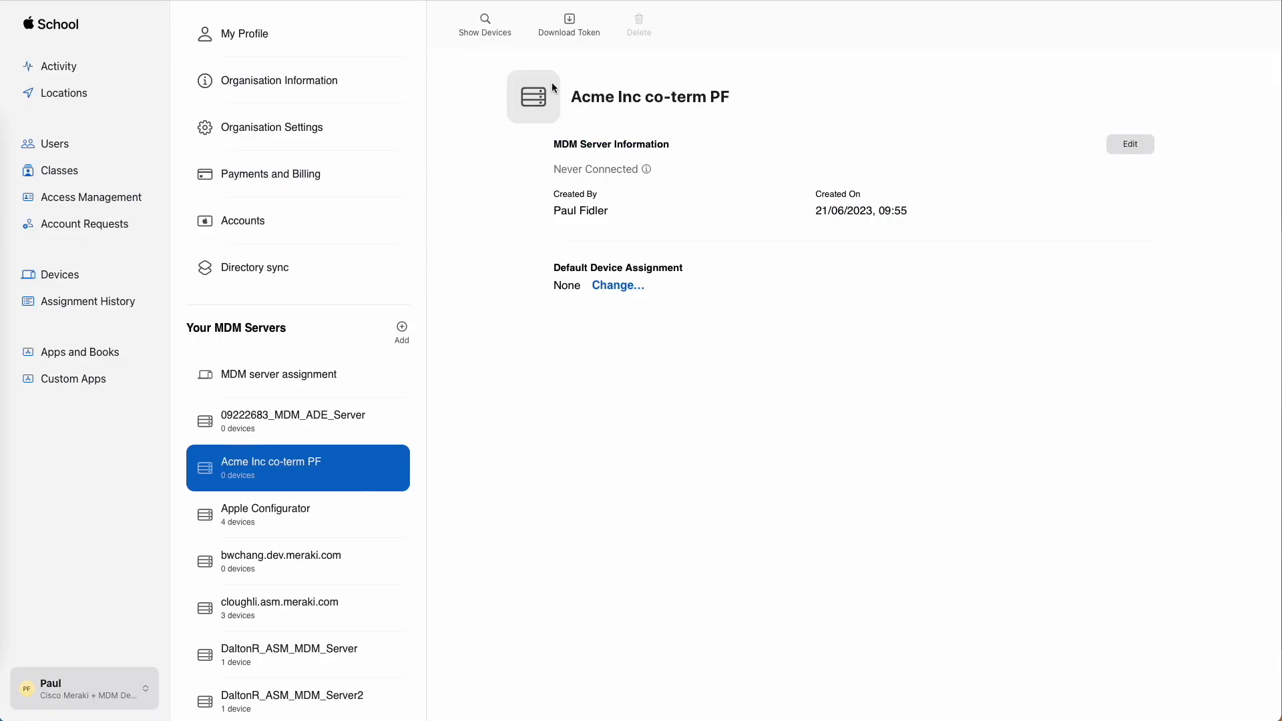
Step: Add a location 'Acme Inc co-term PF' at 1 arcacia ave, Londonville
click(73, 99)
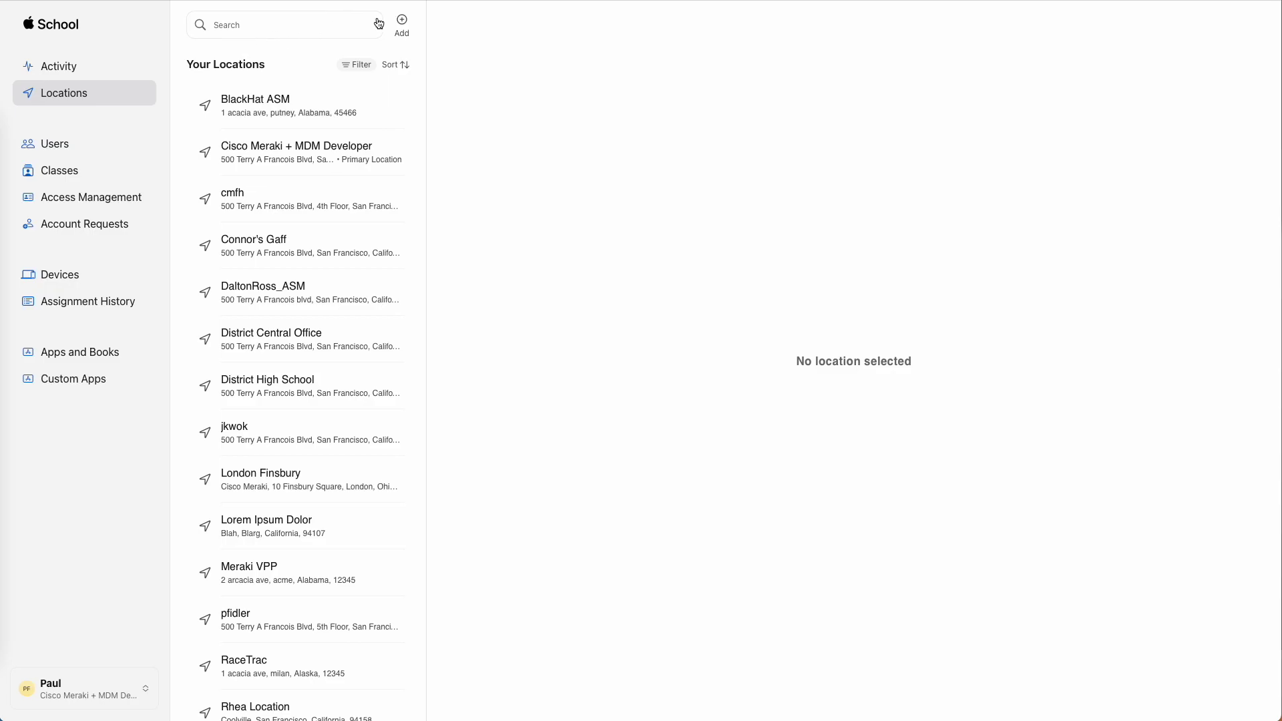
click(402, 22)
text(Acme Inc co-term PF)
key(Tab)
text(1 arcacia ave)
key(Tab)
key(Tab)
text(Londonville)
Step: Set the location's state to Alabama and zip 12345, save it, then go to Apps and Books
key(Tab)
key(Down)
key(Tab)
text(12345)
key(Tab)
key(Down)
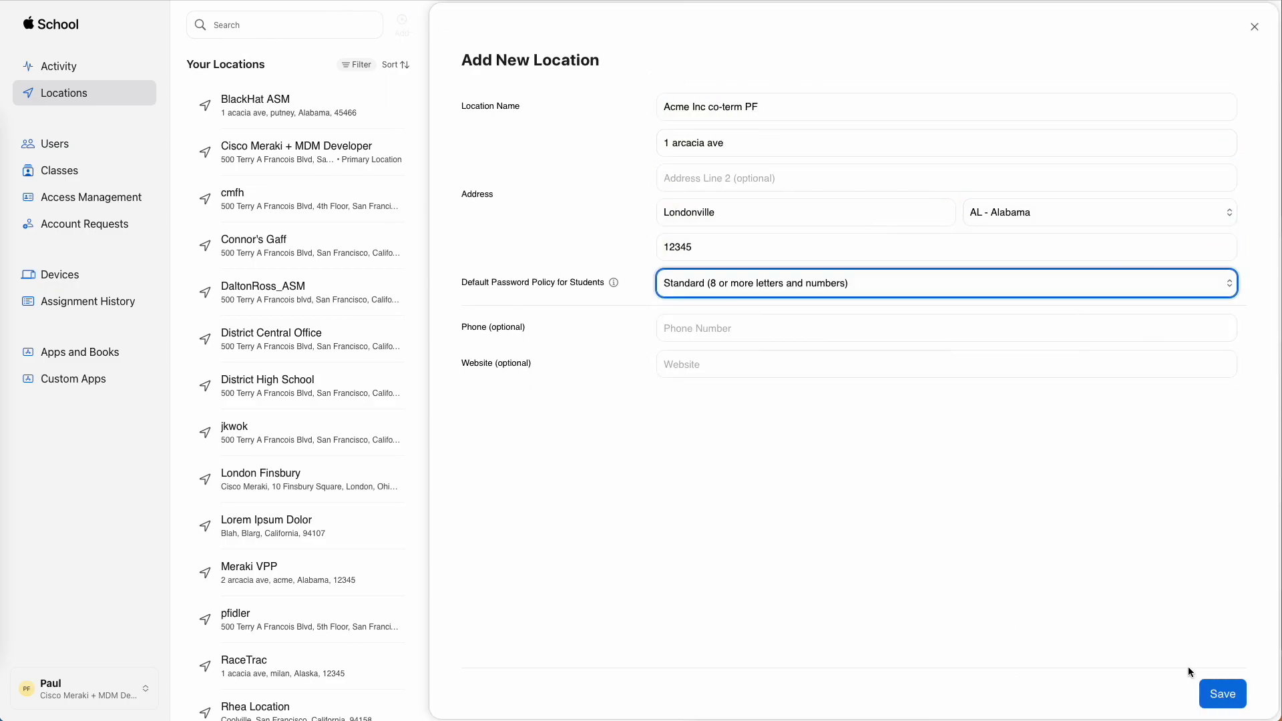
click(1223, 695)
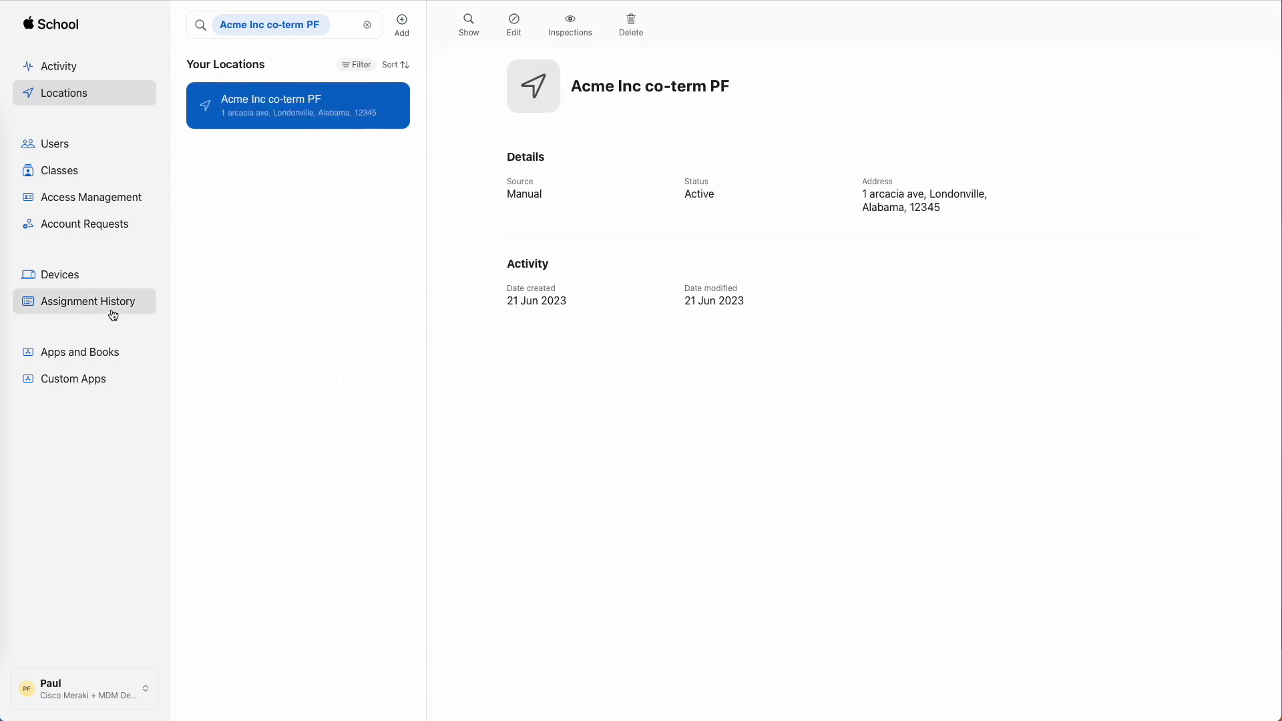
click(80, 352)
click(30, 690)
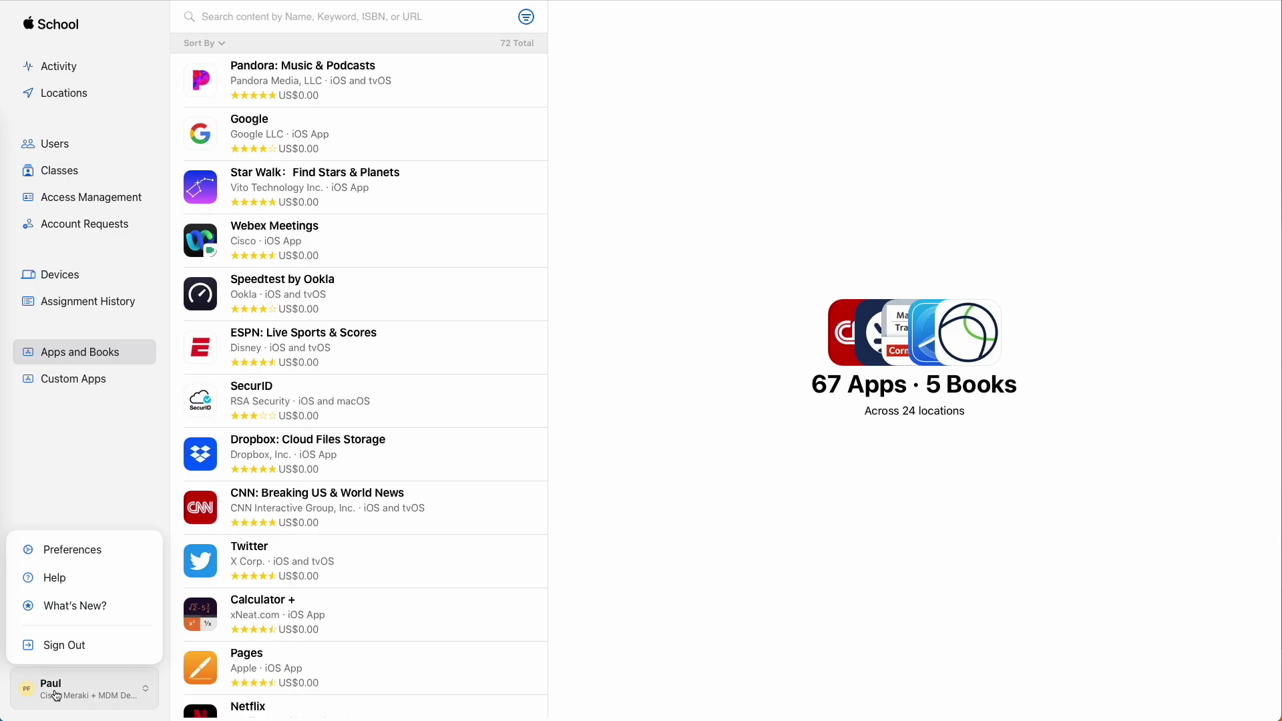
Step: Download the Acme Inc co-term PF content token from Payments and Billing preferences
click(90, 553)
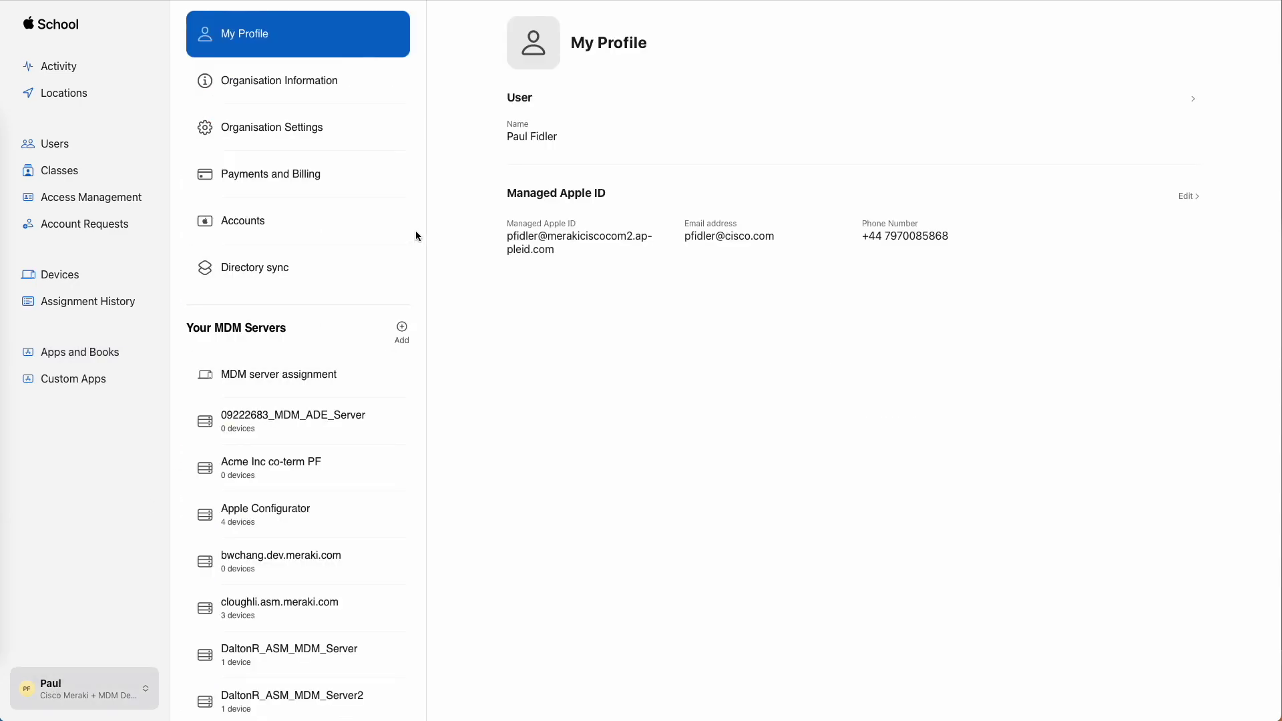
click(312, 177)
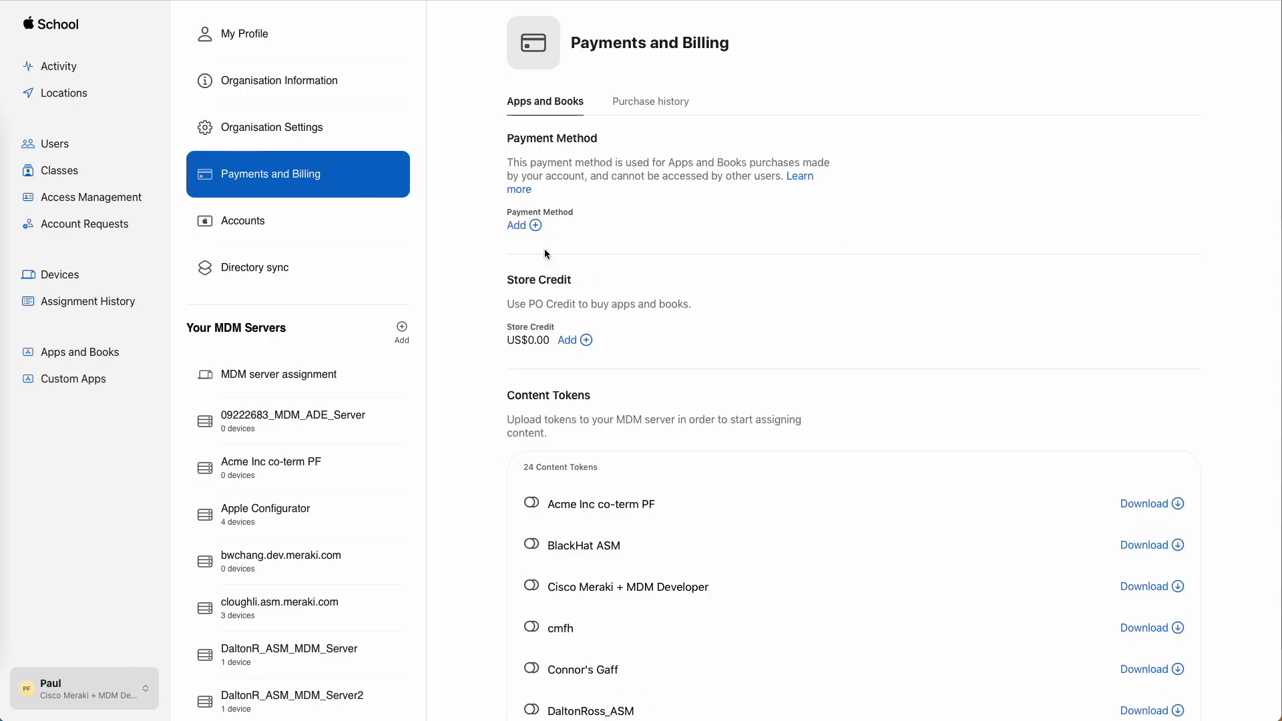
click(1145, 506)
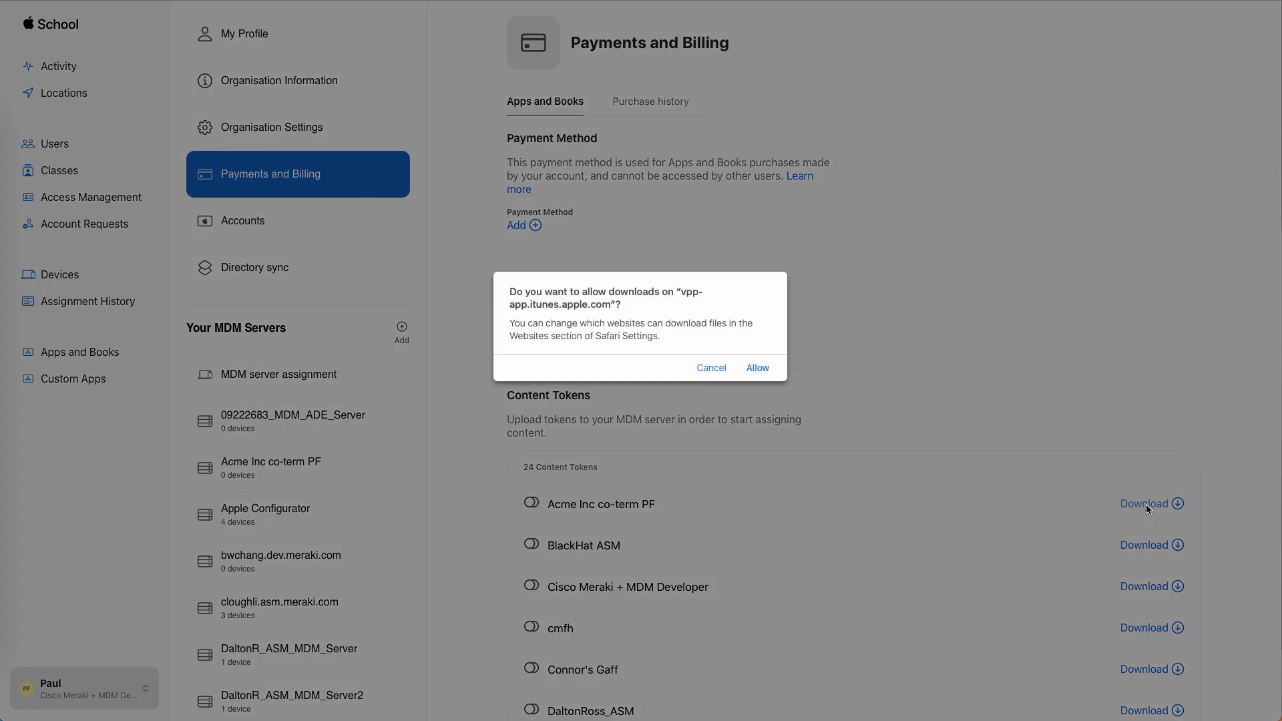
click(758, 368)
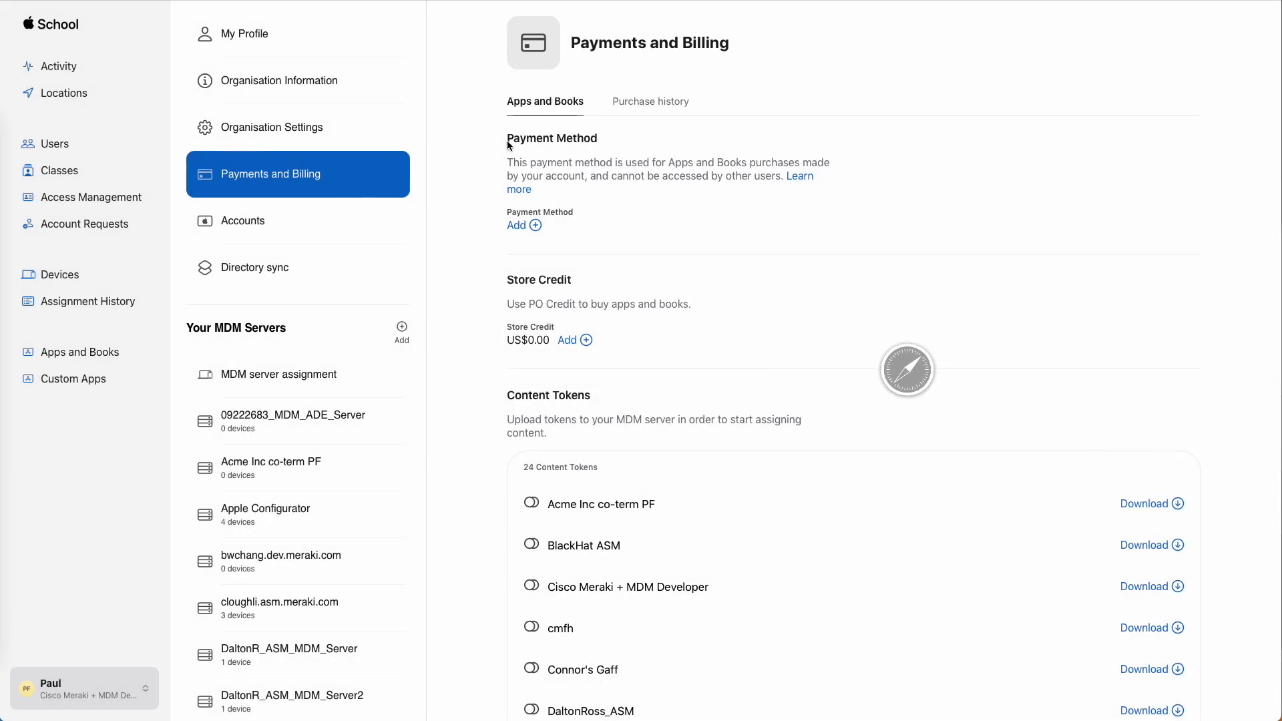
key(super+Tab)
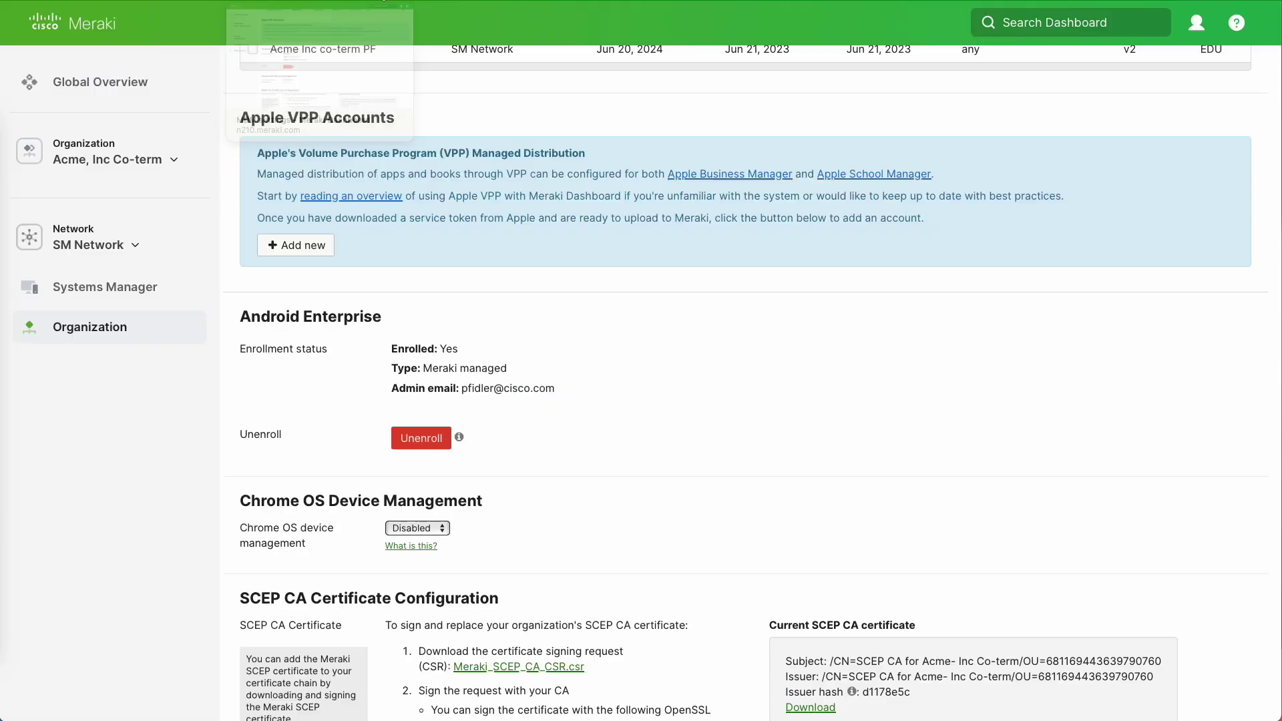
Step: Add VPP account Acme Inc co-term PF with the downloaded service token and save MDM settings
scroll(611, 388, down, 1)
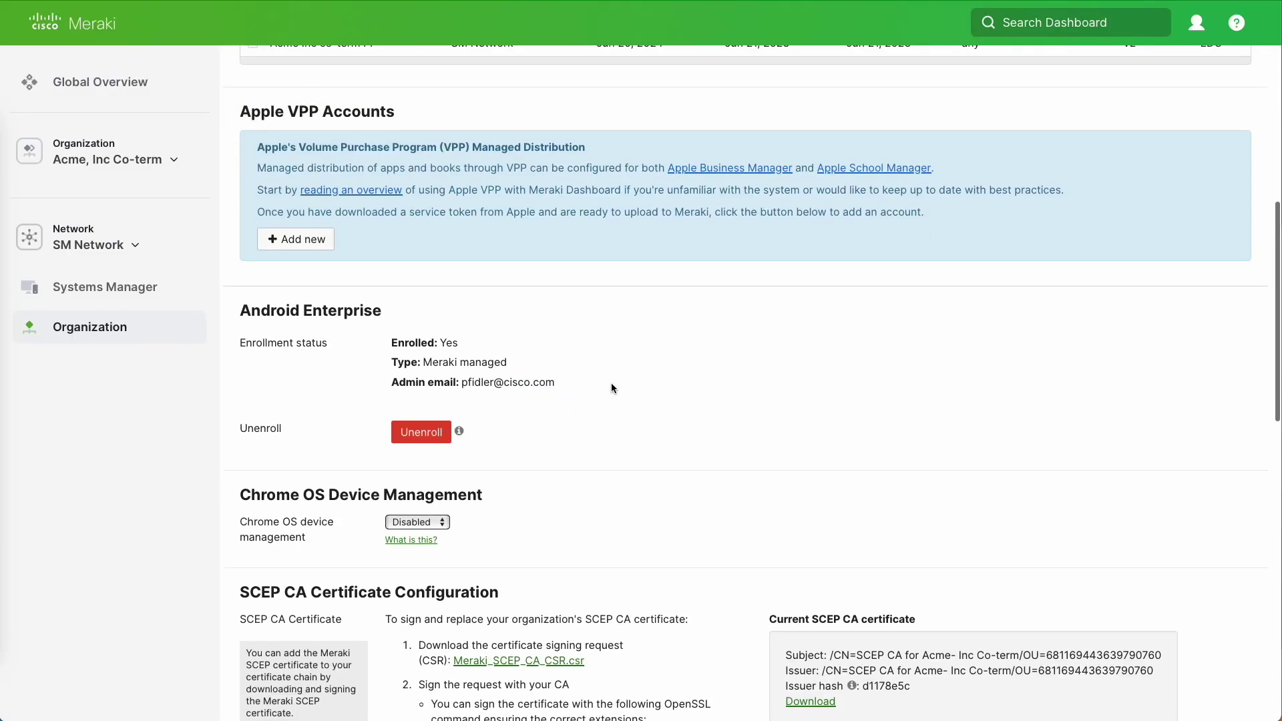
click(312, 239)
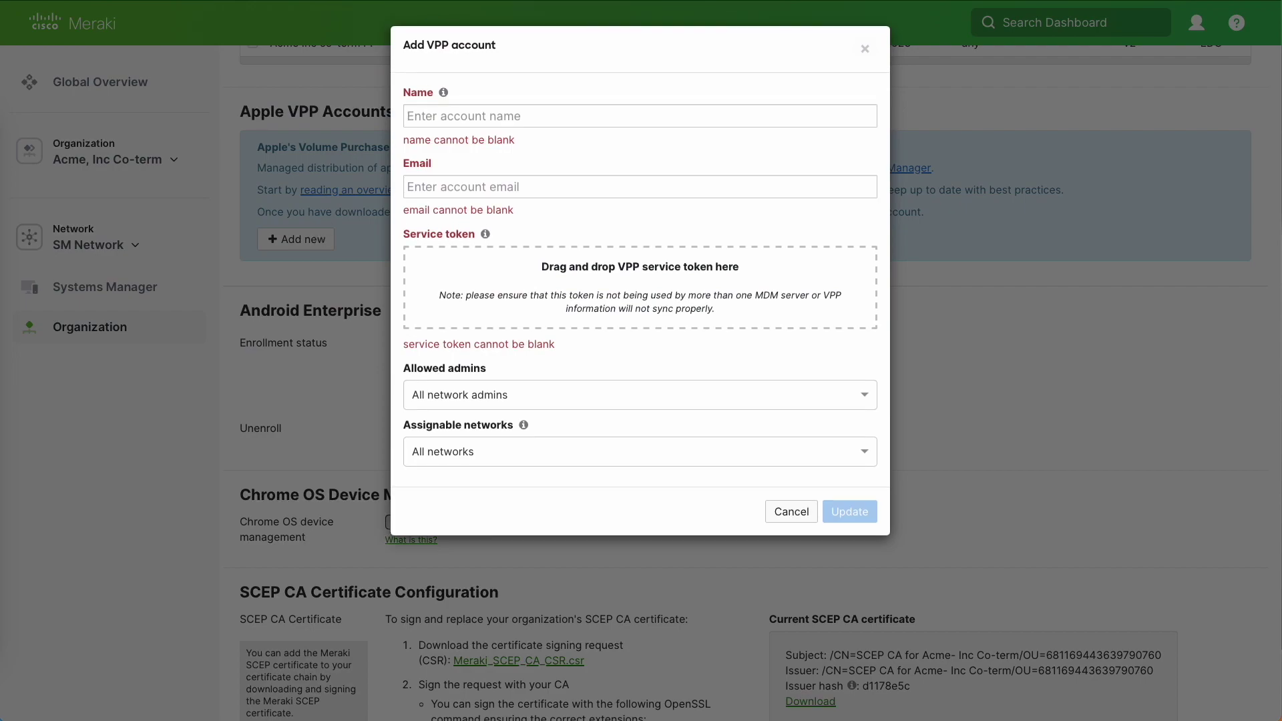
drag(748, 201, 668, 281)
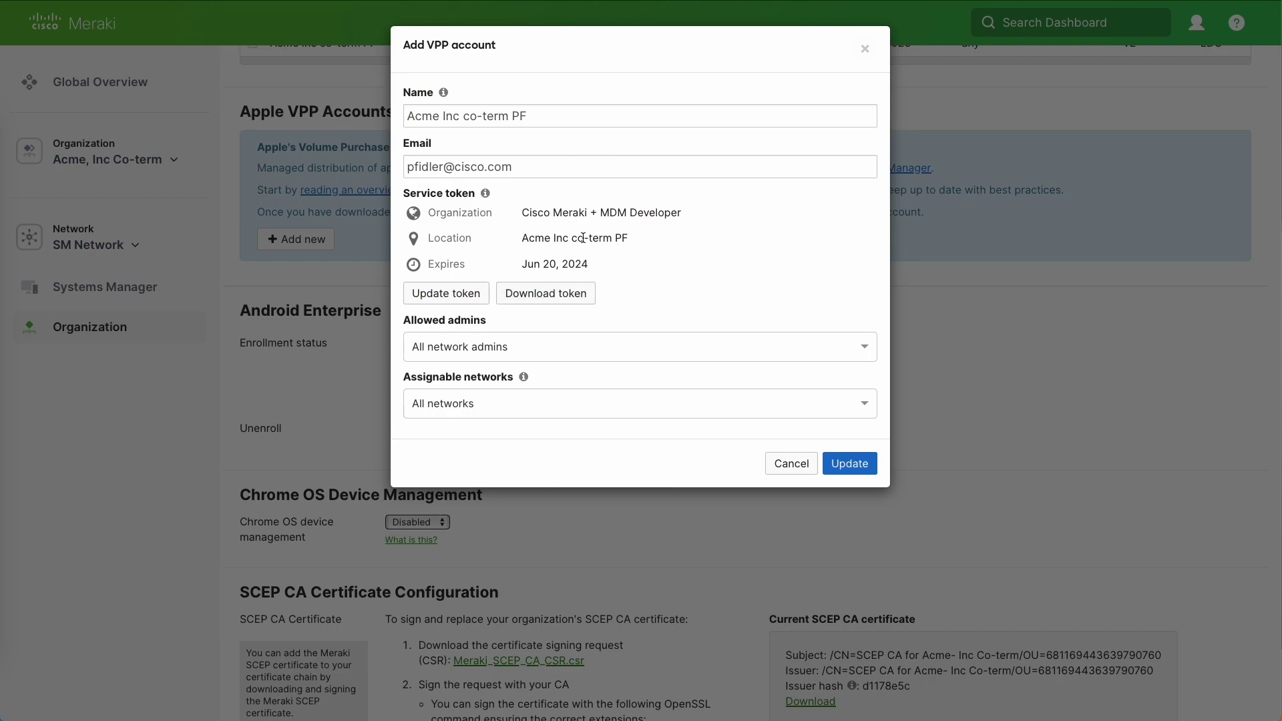
click(838, 464)
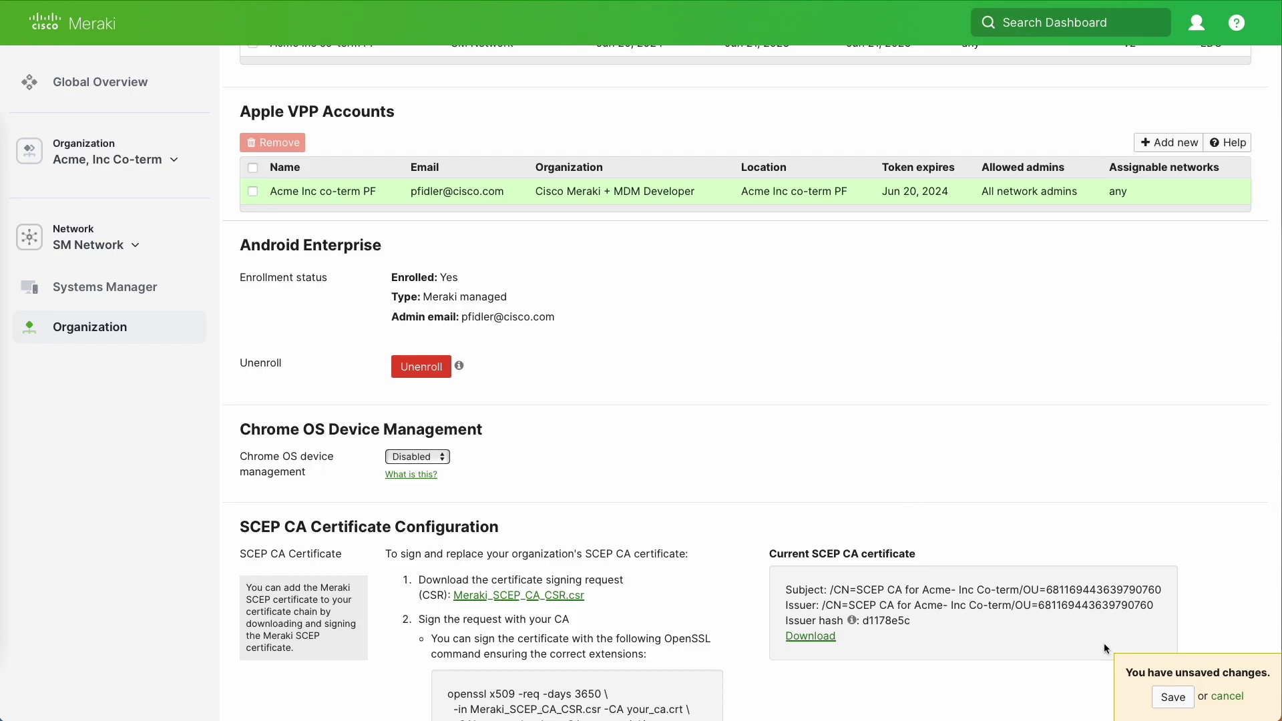
click(1171, 698)
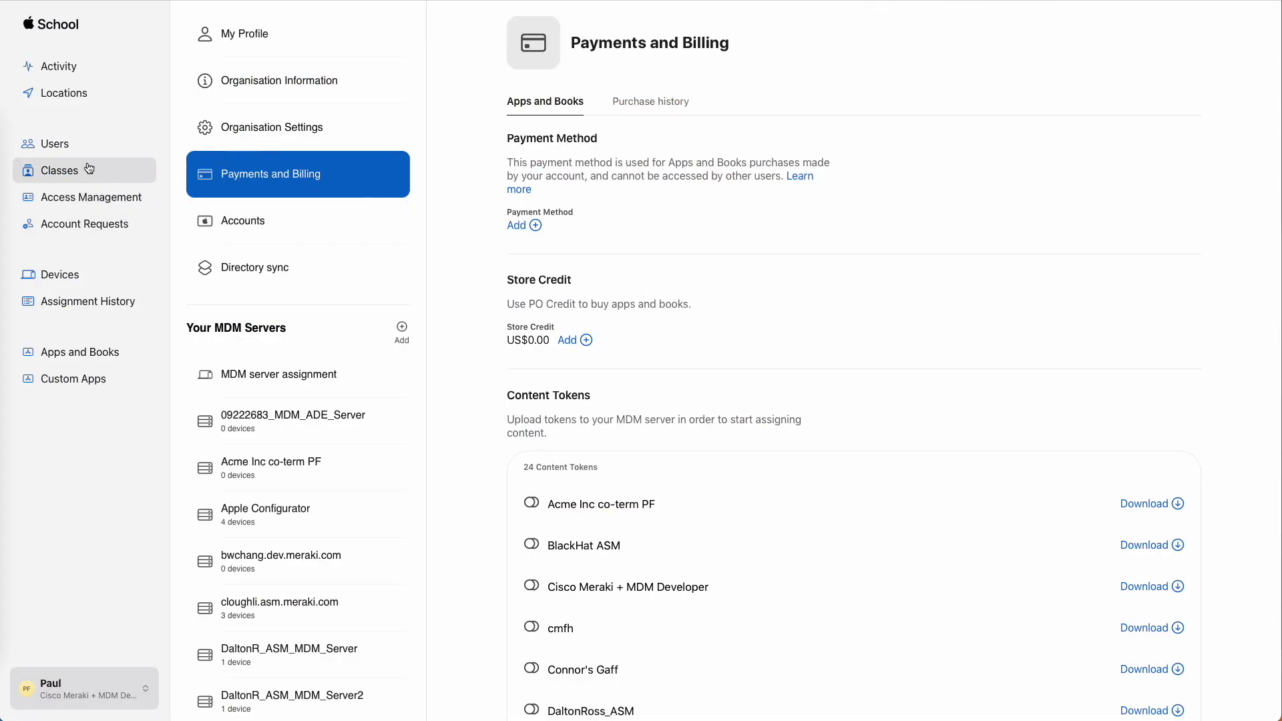
Step: Search 'meraki' and get 100 Meraki Systems Manager licences for Acme Inc co-term PF
click(68, 352)
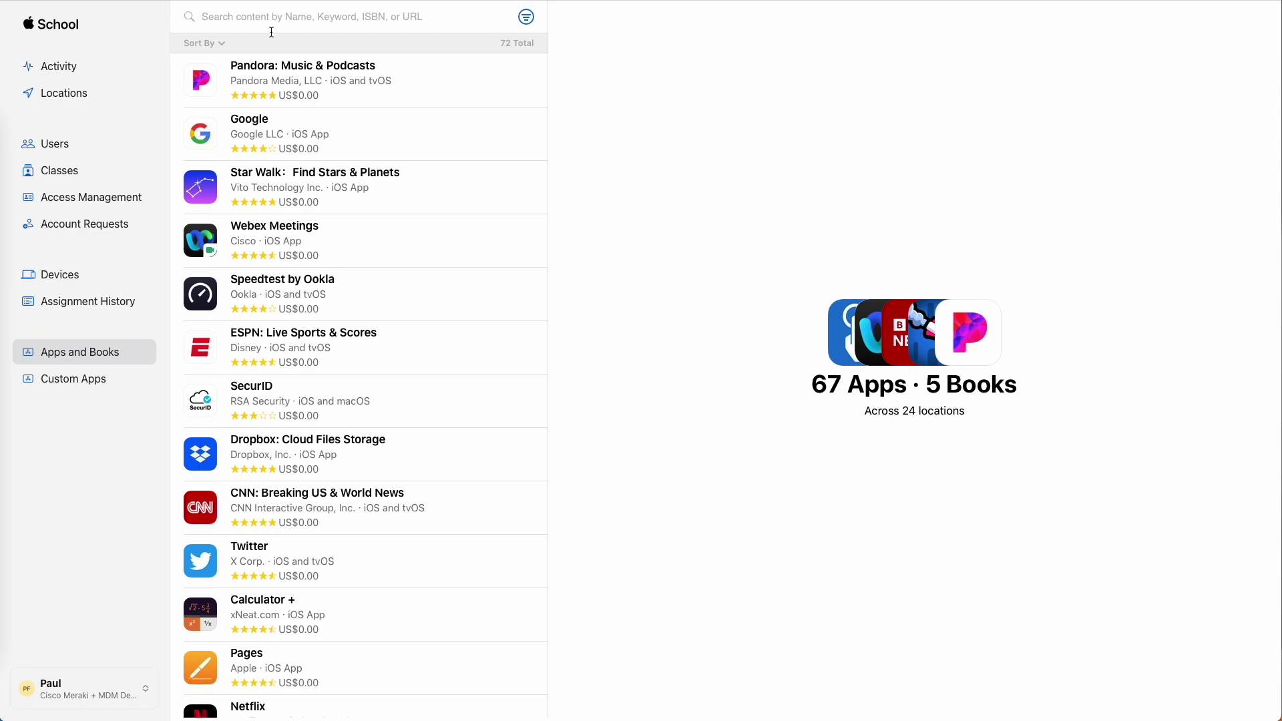
click(245, 16)
text(merak)
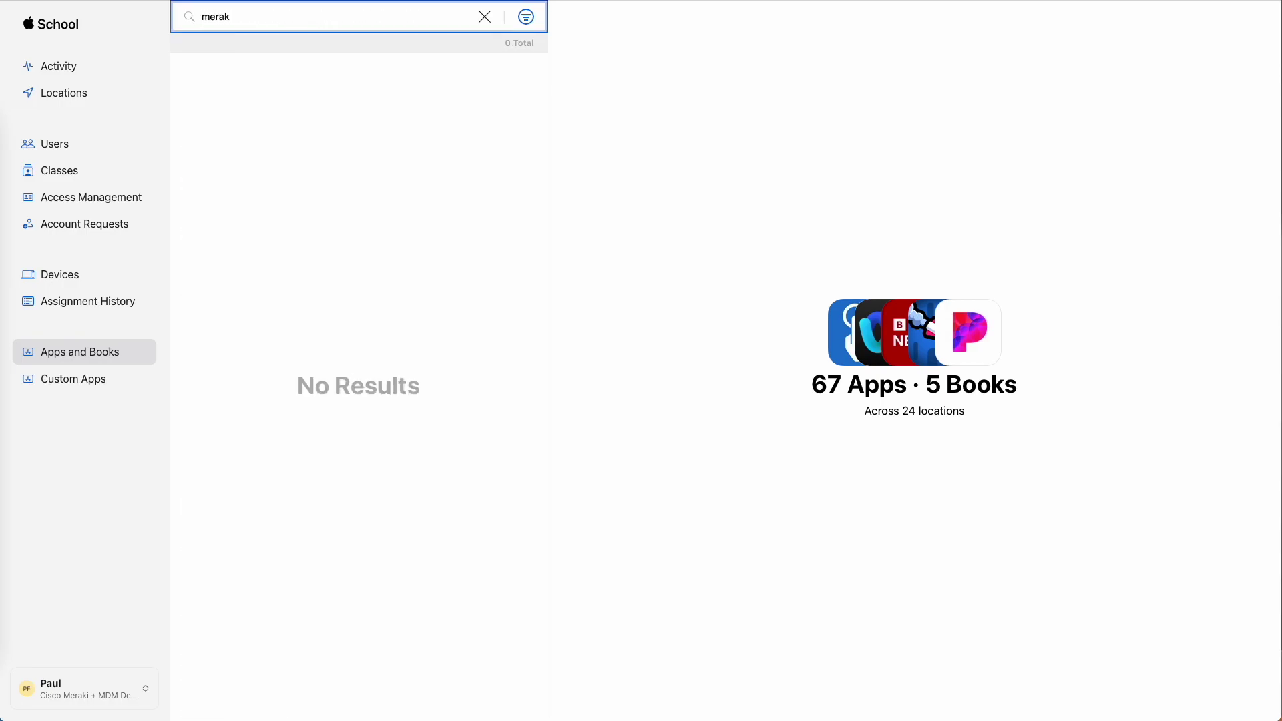
text(i)
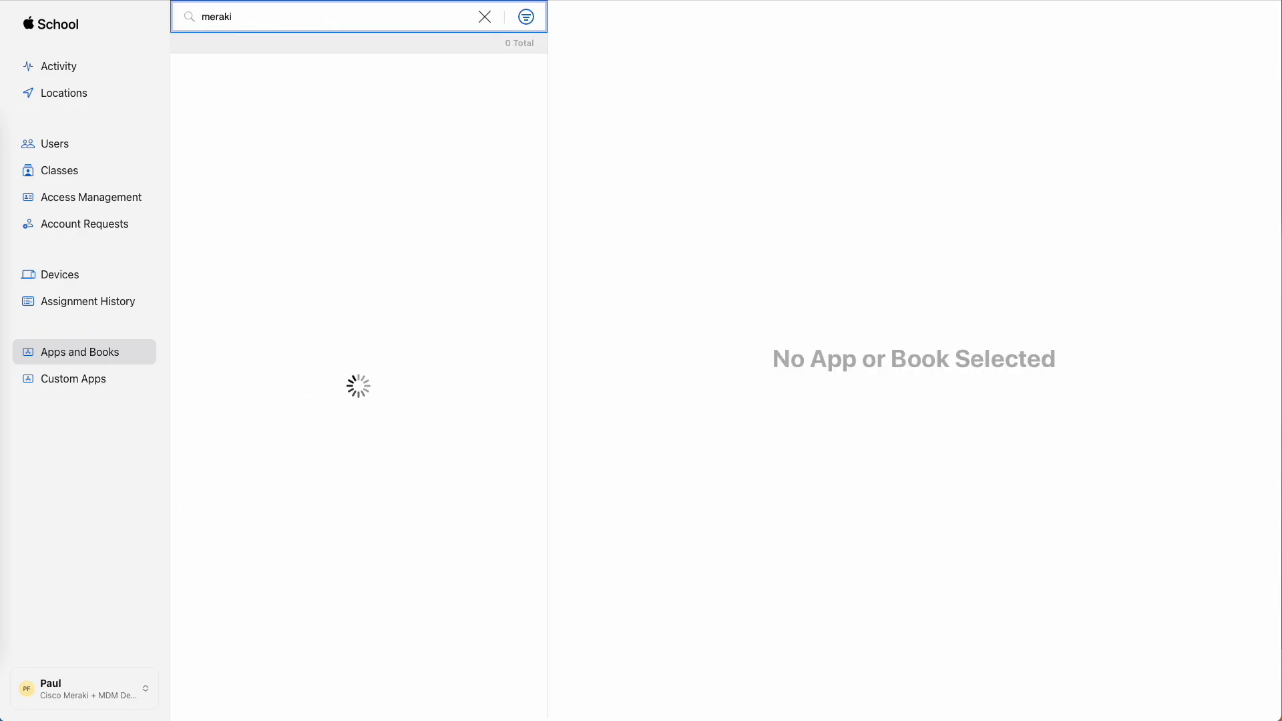
click(275, 82)
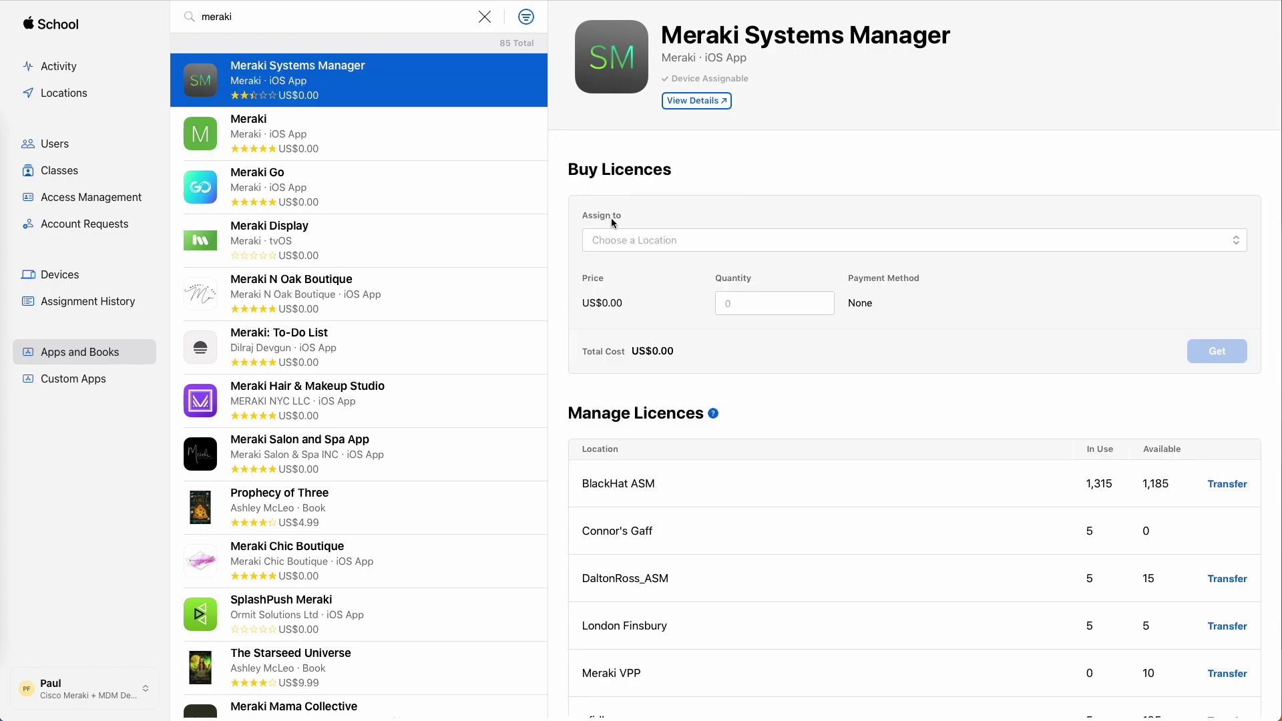
click(622, 236)
click(625, 259)
click(752, 301)
text(100)
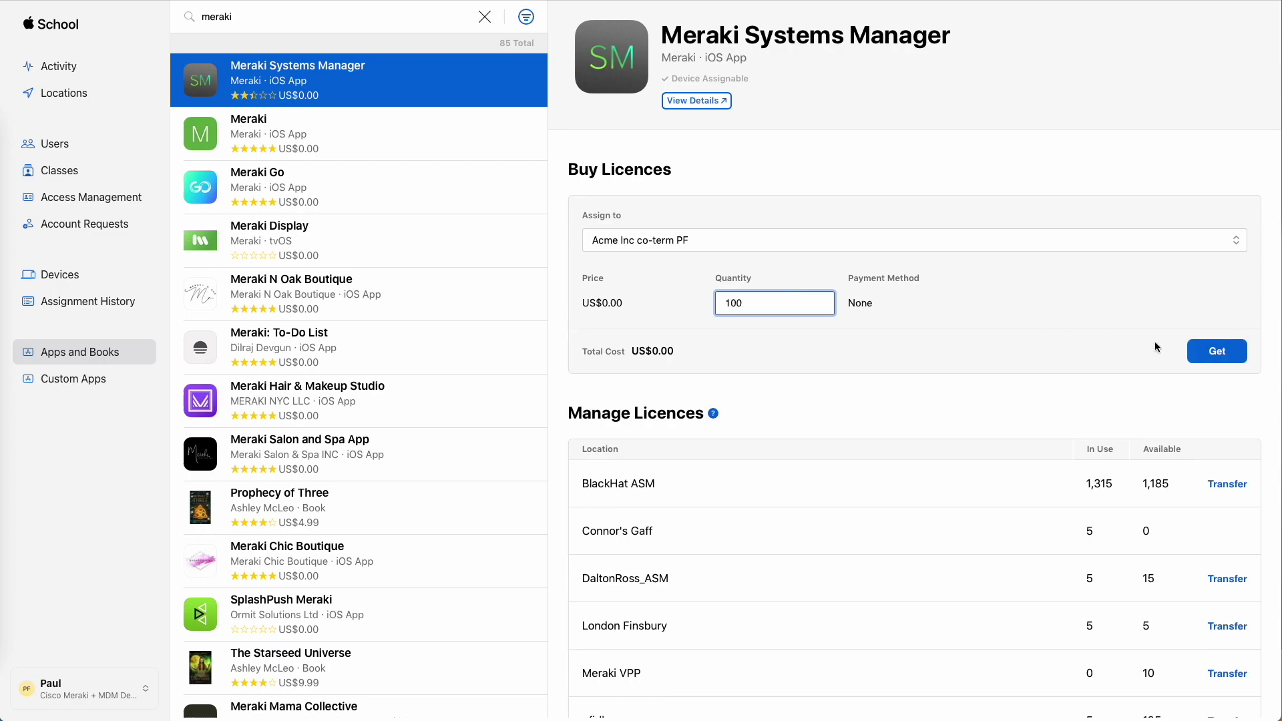
click(1211, 354)
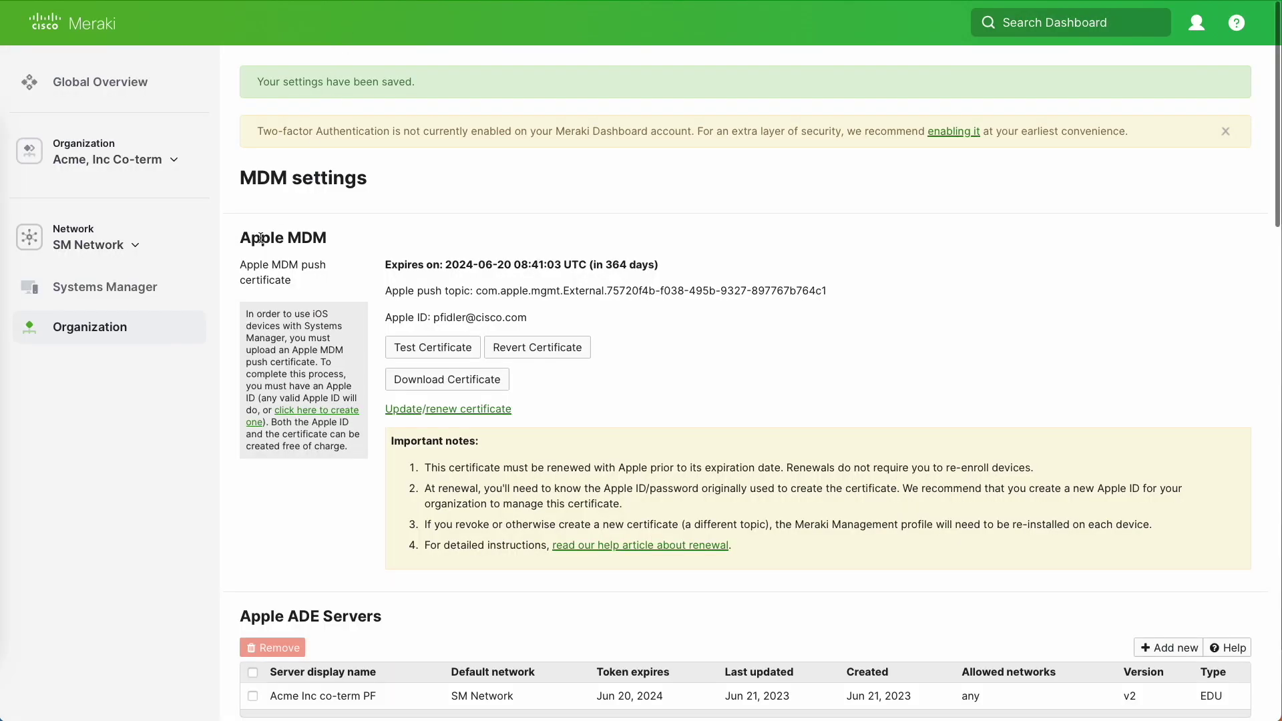
Step: Force-sync the VPP account from the Systems Manager VPP page
mouse_move(175, 288)
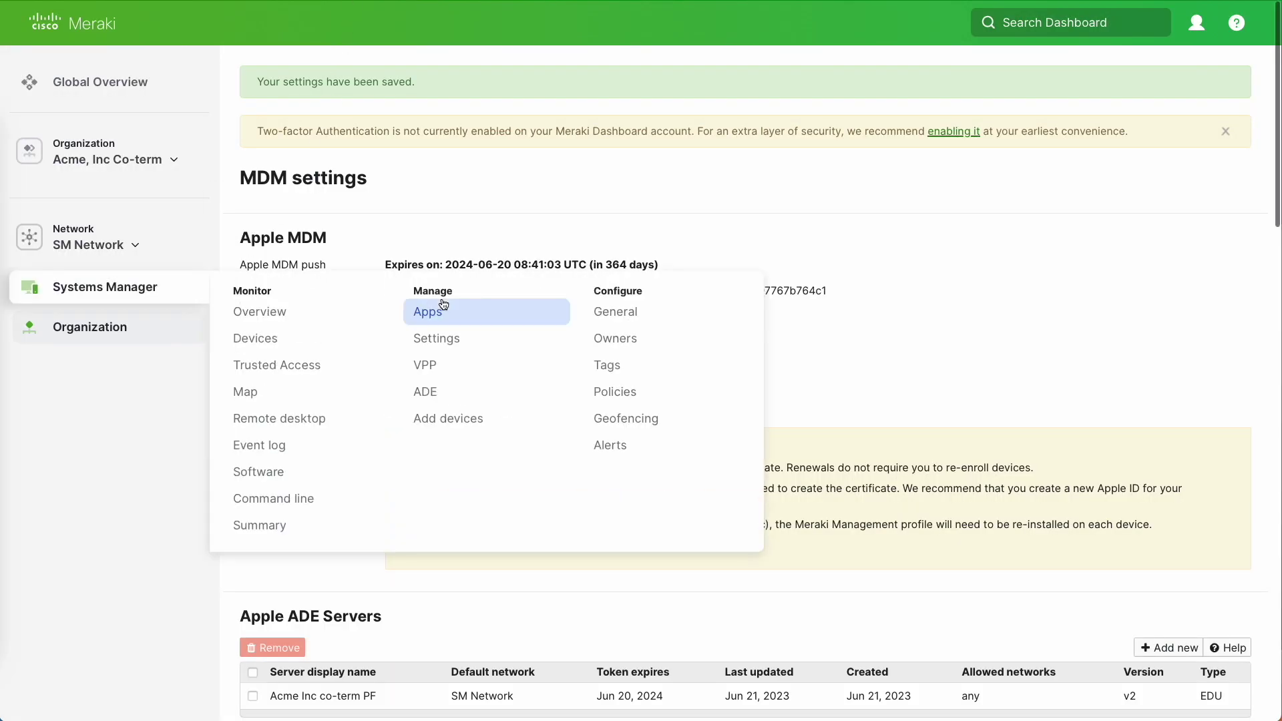
click(435, 366)
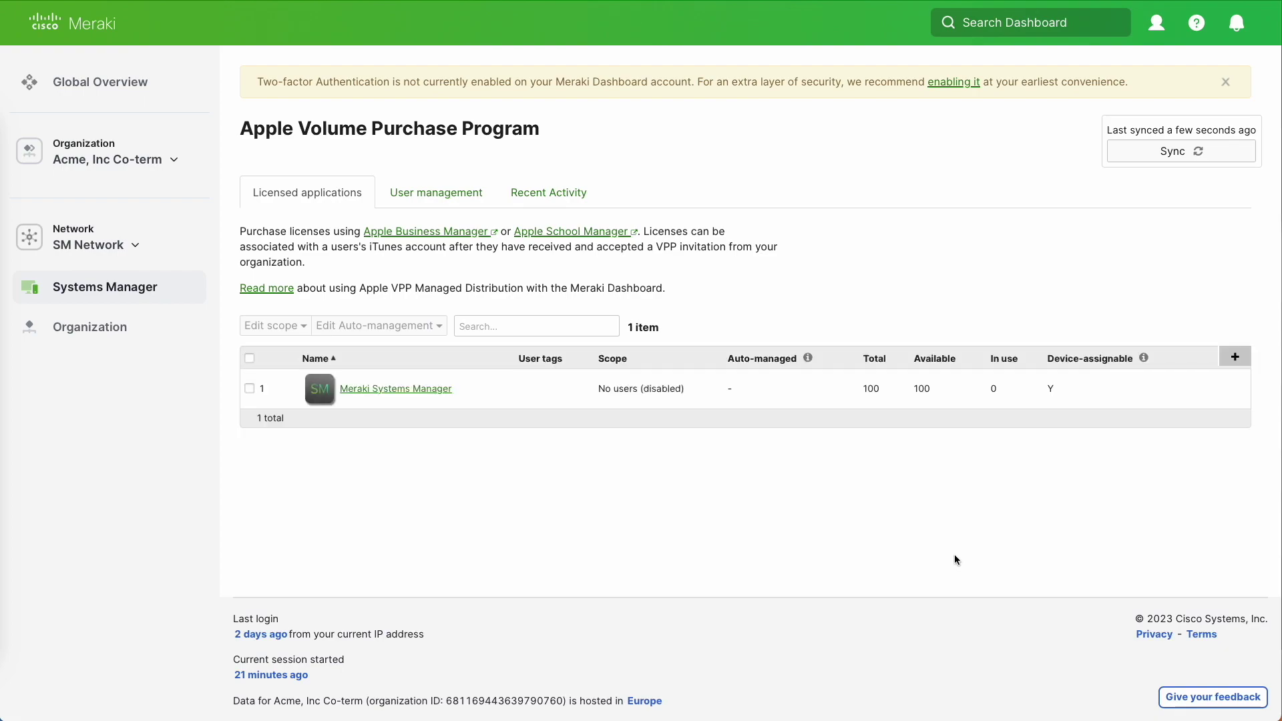
mouse_move(1170, 153)
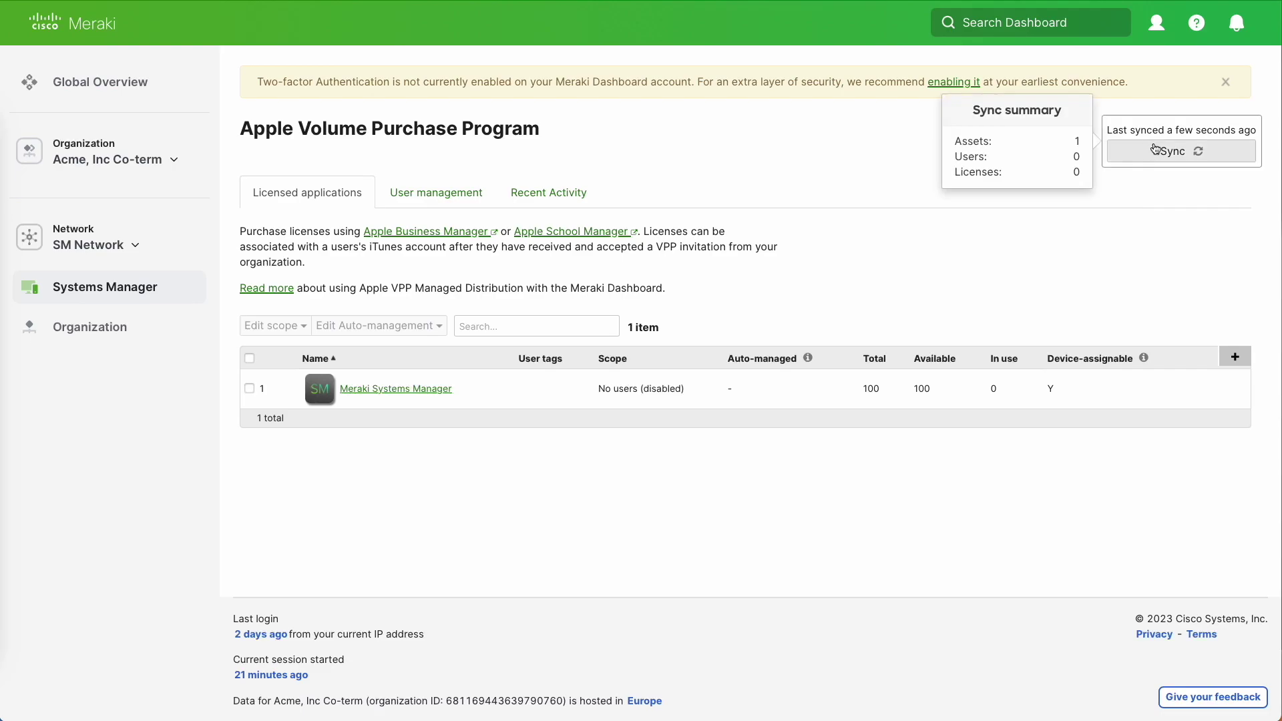
click(1174, 151)
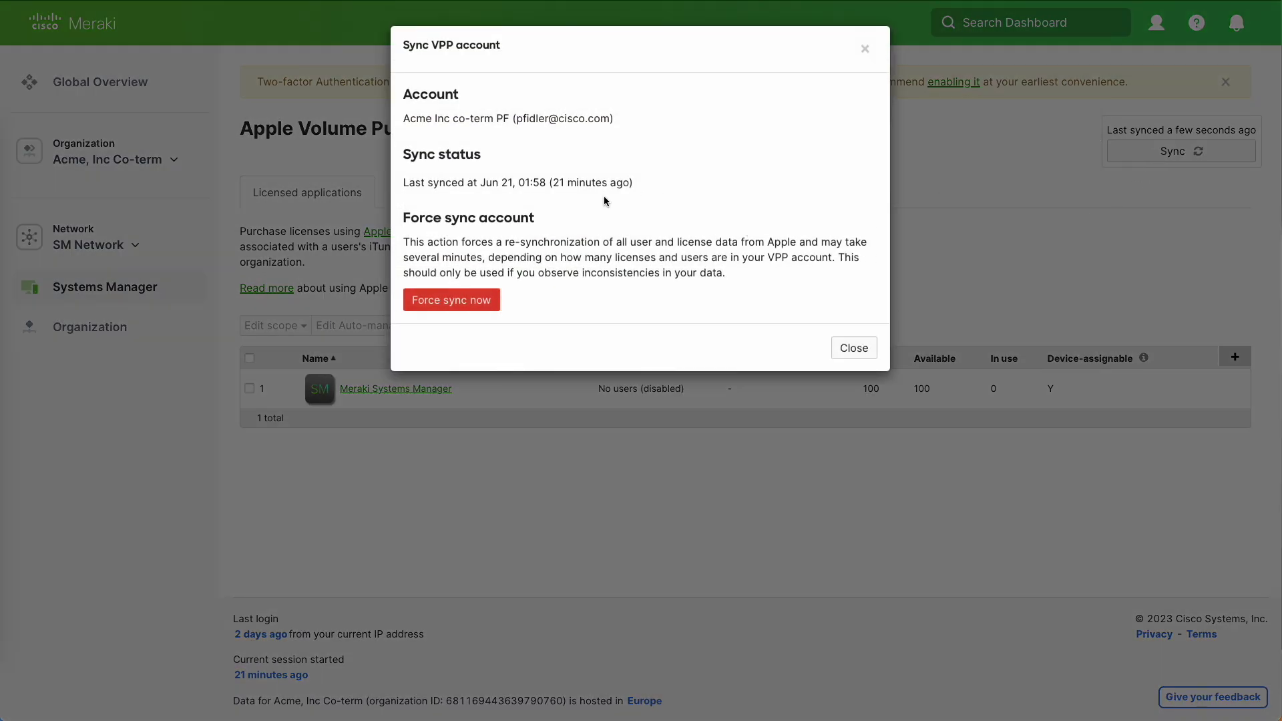
click(477, 299)
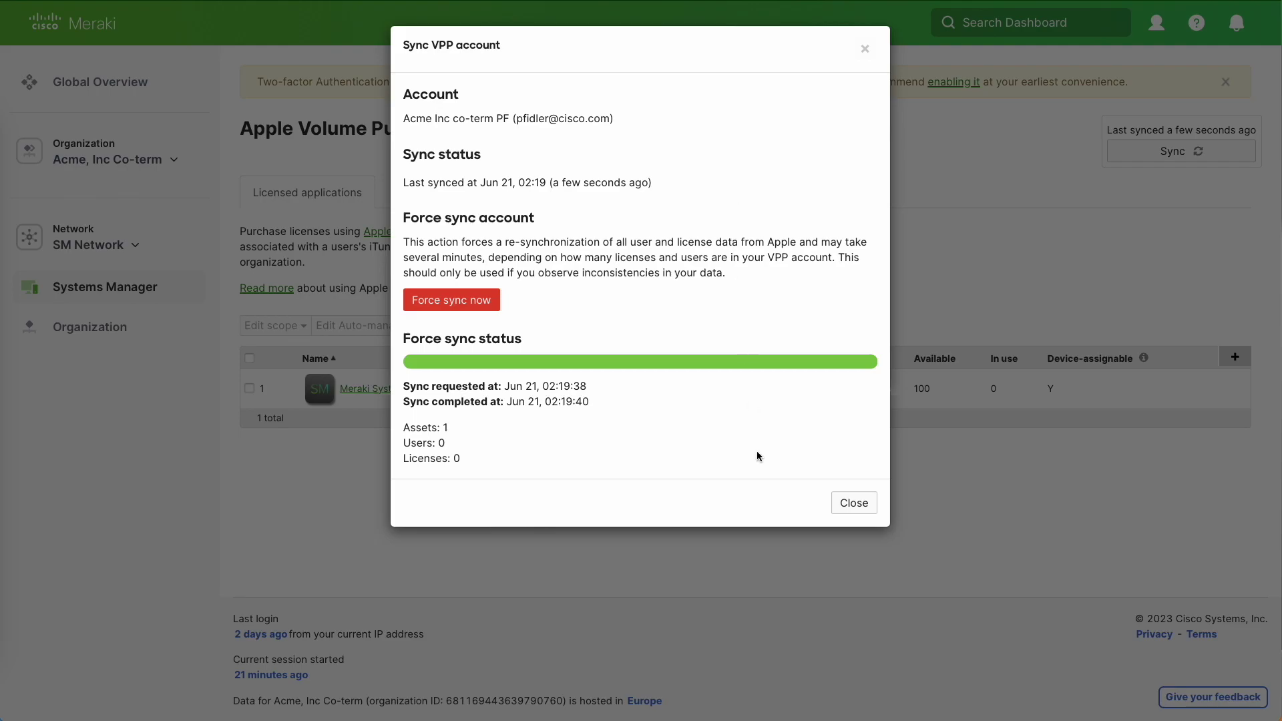
click(853, 504)
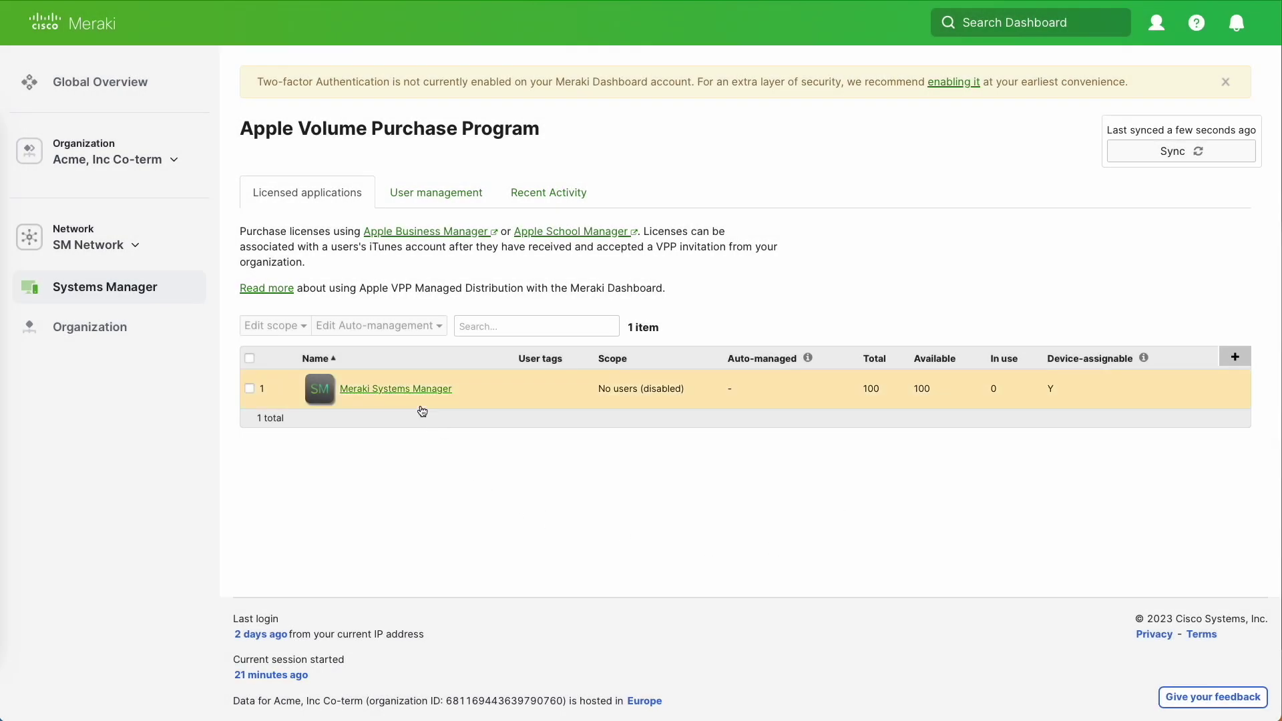
Step: Enable Keep app up to date and manage unmanaged copies for Meraki Systems Manager
mouse_move(160, 288)
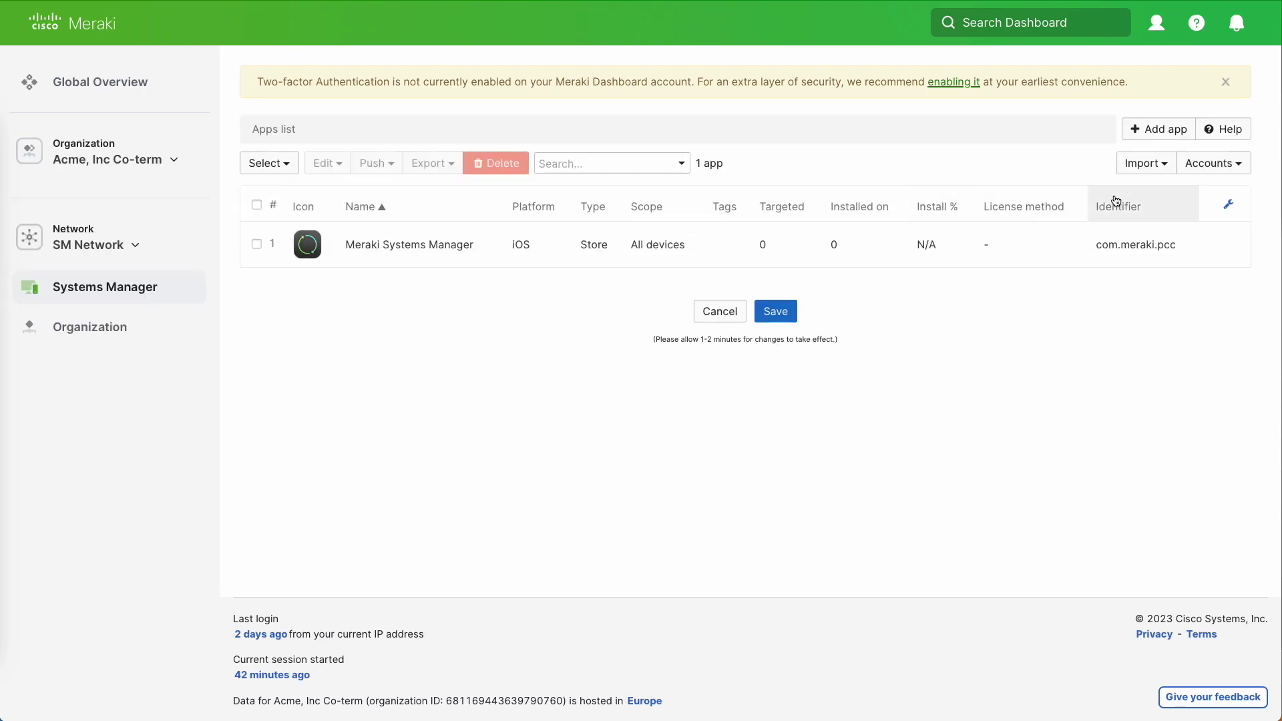
click(418, 247)
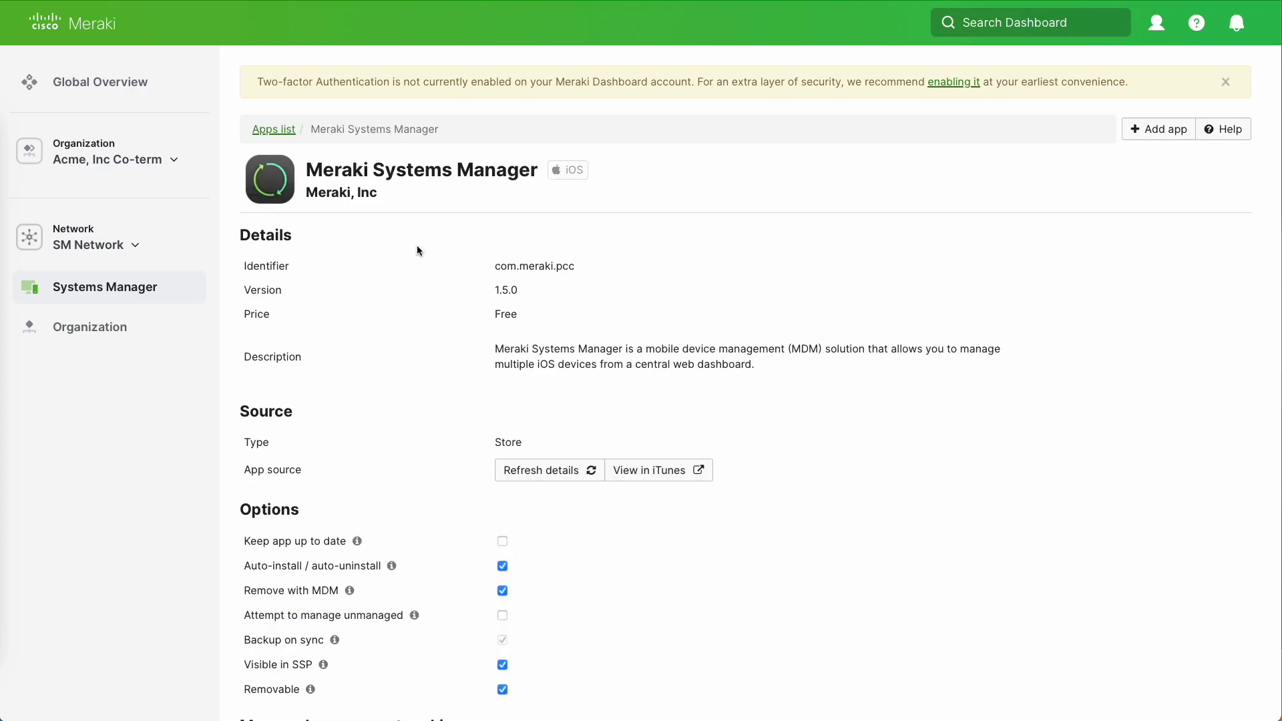
scroll(626, 497, down, 5)
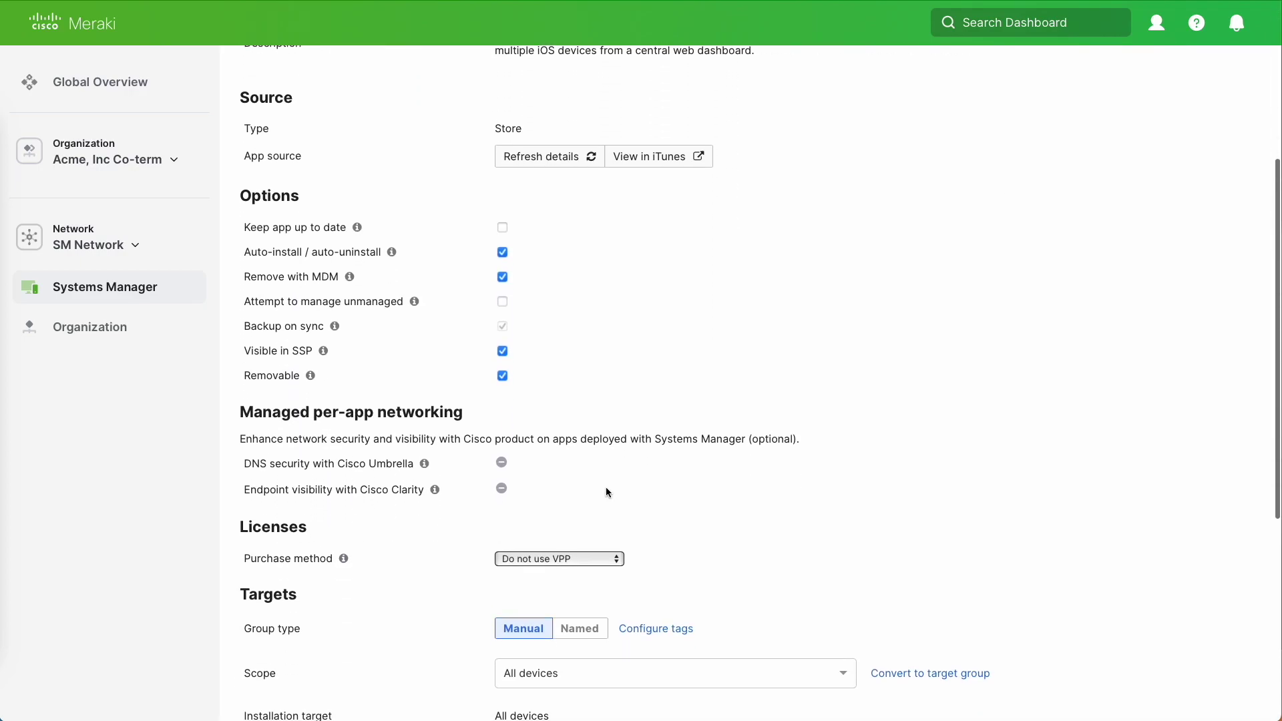
click(503, 228)
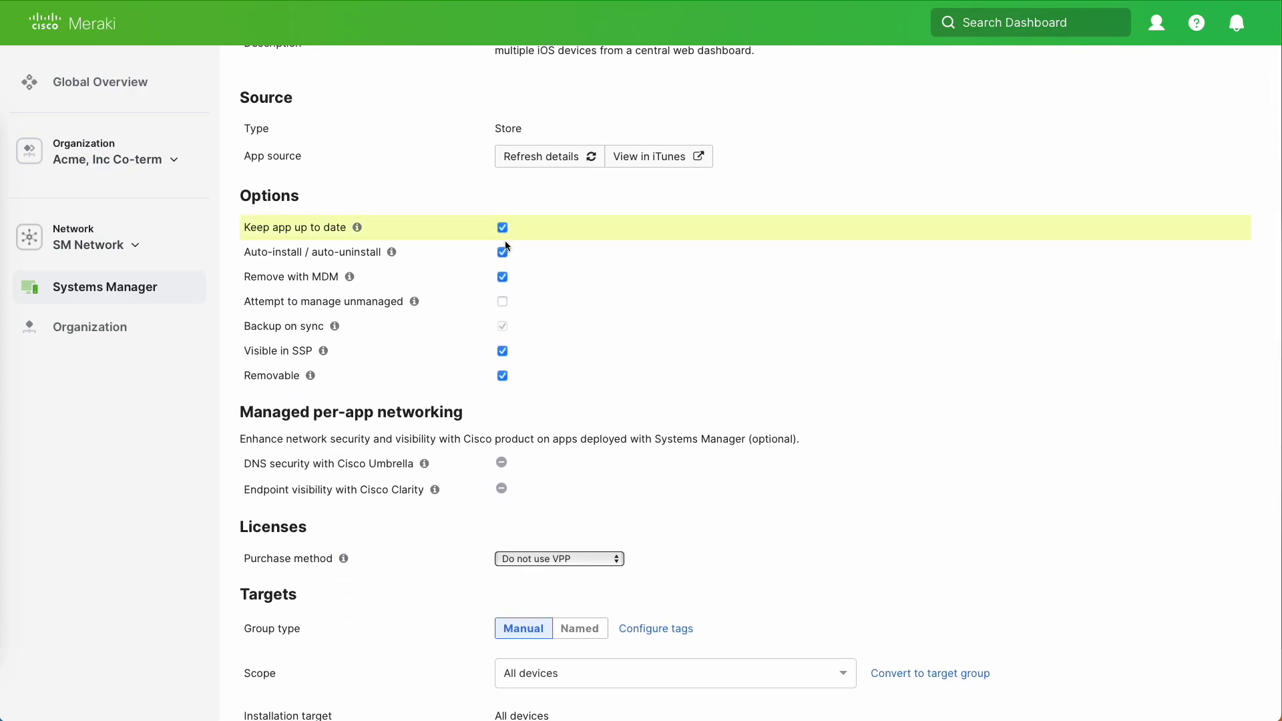
click(506, 299)
Step: Set the app's purchase method to VPP device assignment and save
scroll(559, 331, down, 2)
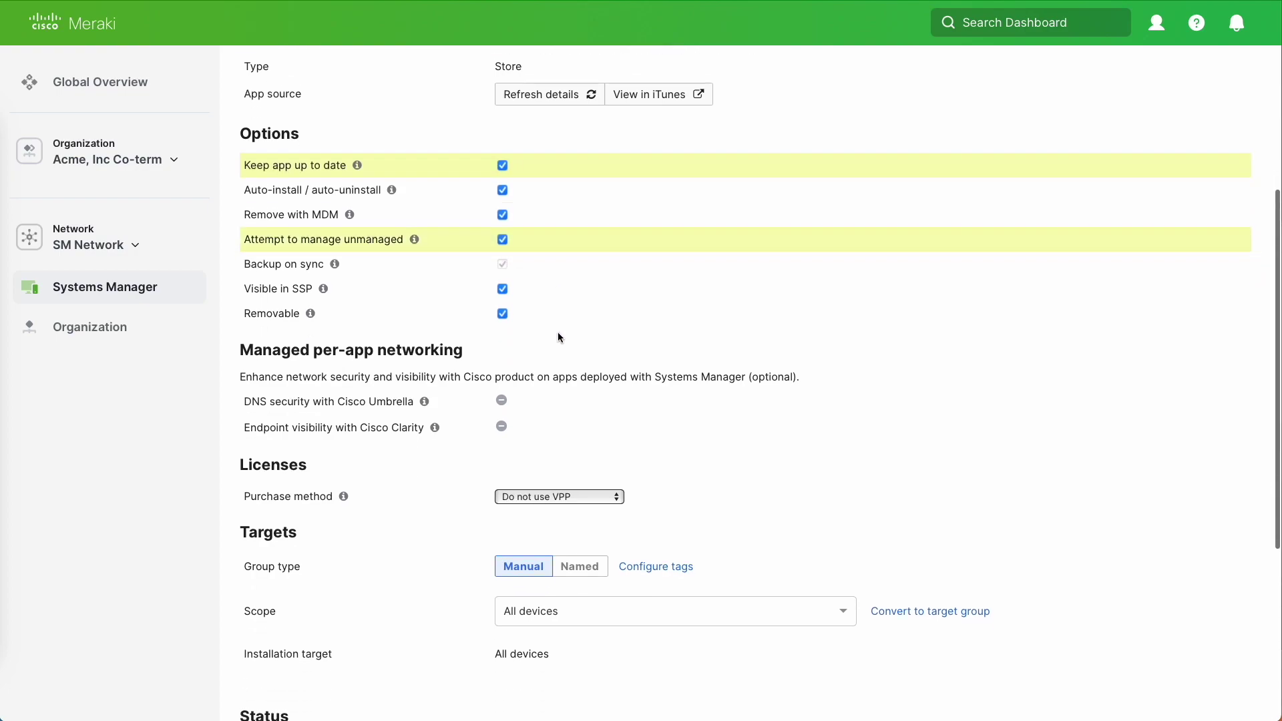
click(548, 472)
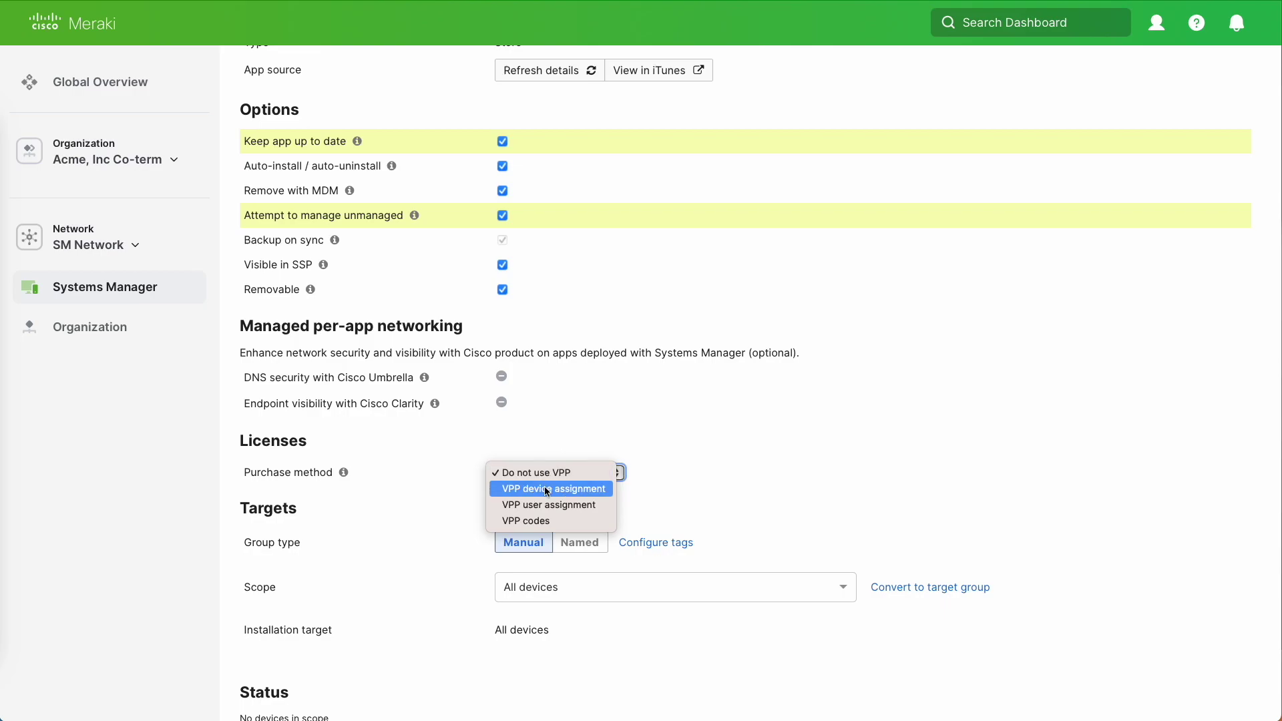
click(548, 490)
scroll(702, 429, down, 5)
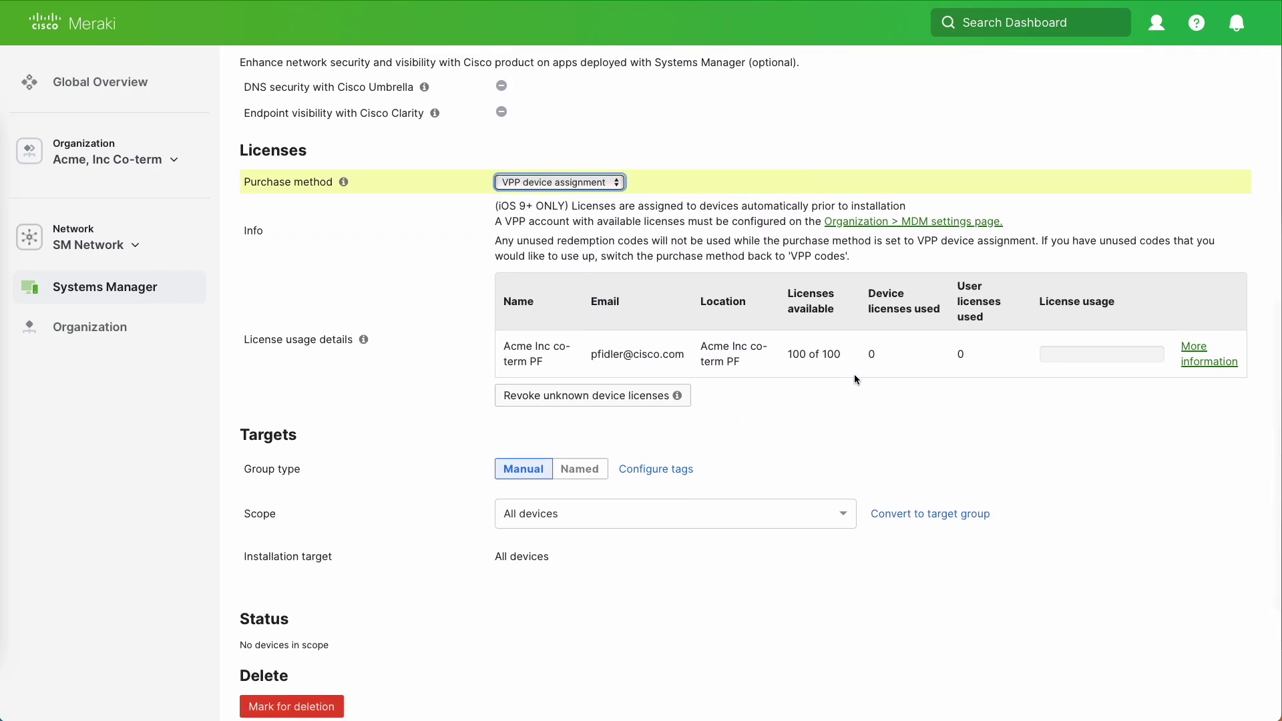
scroll(766, 560, down, 4)
click(775, 540)
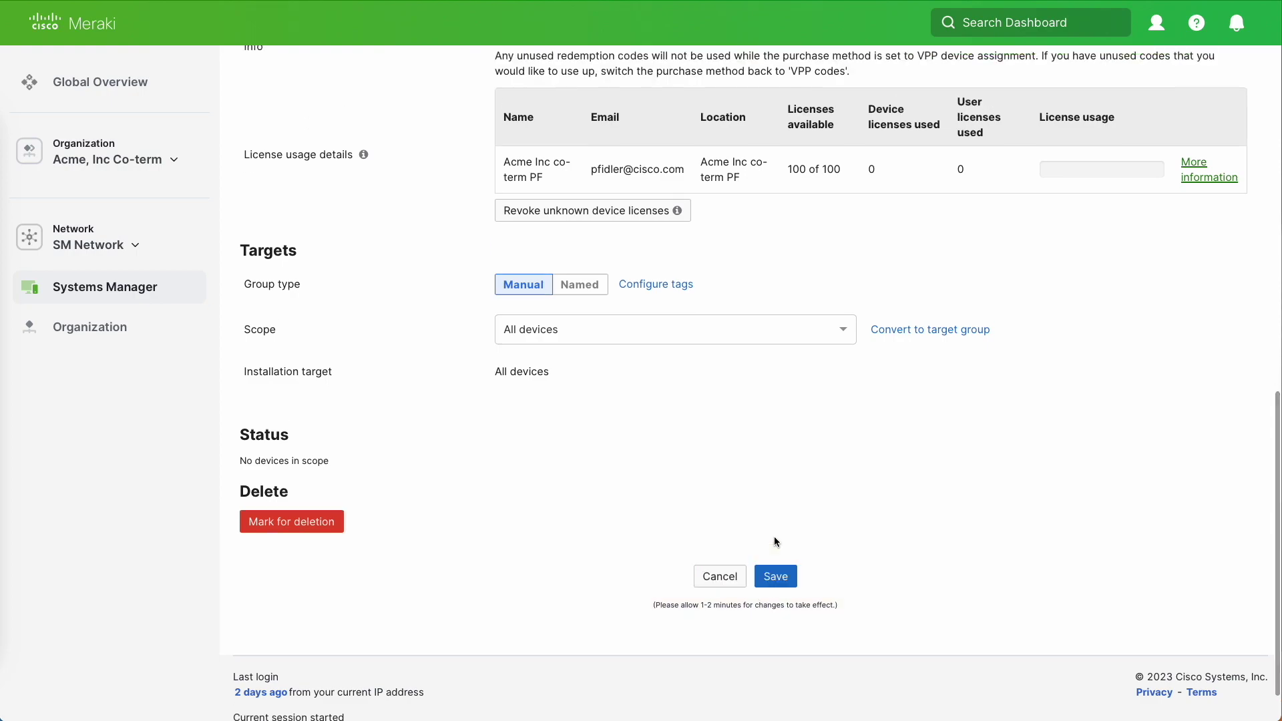